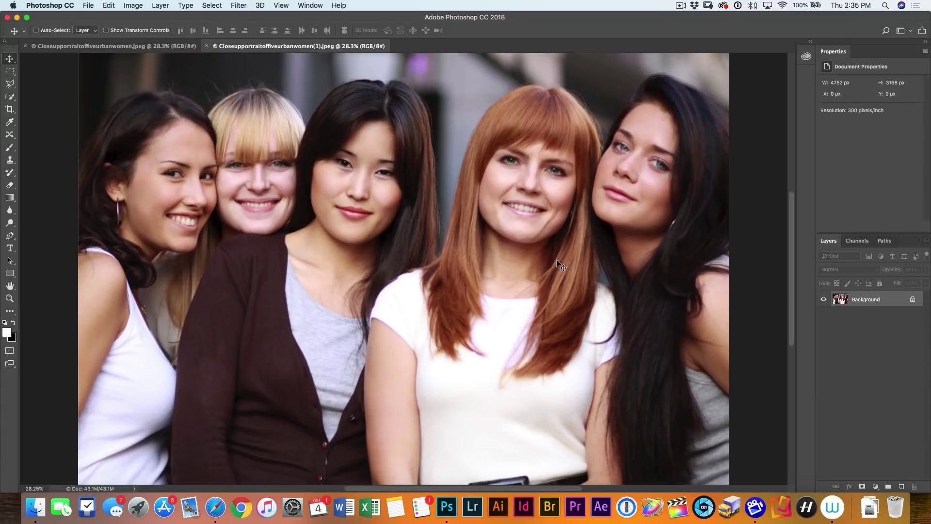
Compare the unsmiling and smiling group photos, ending on the smiling one.
left_click(162, 47)
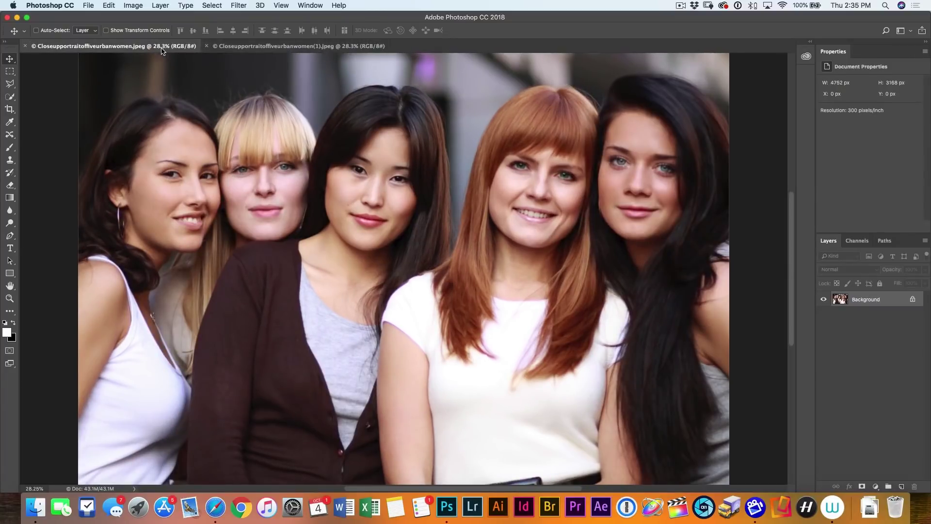
left_click(250, 48)
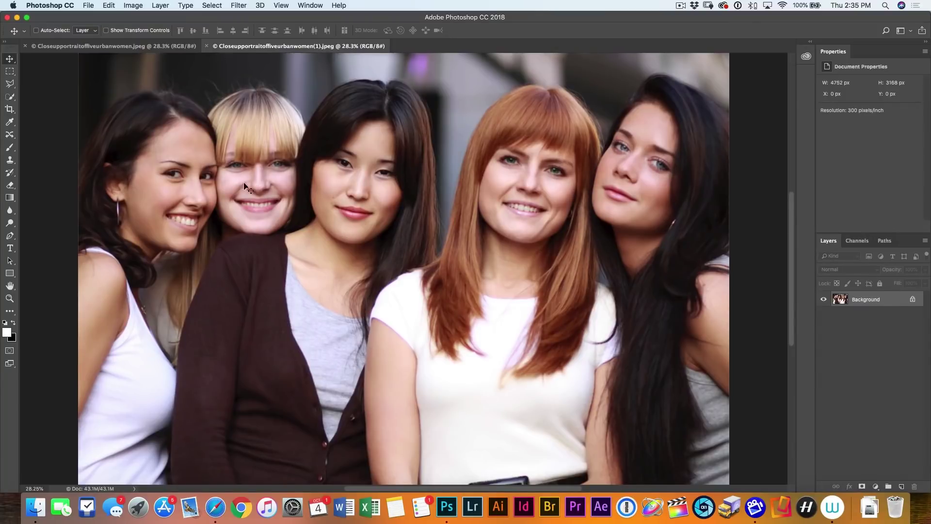
left_click(149, 48)
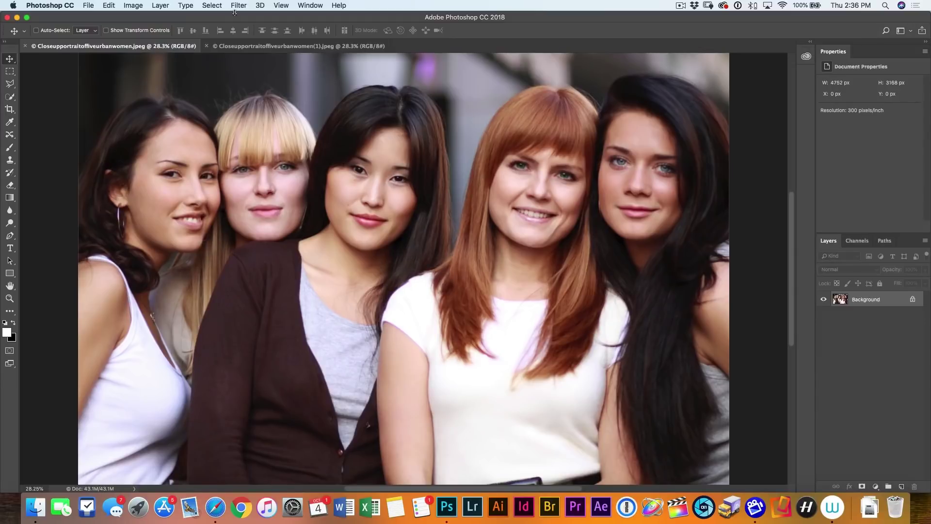
left_click(252, 46)
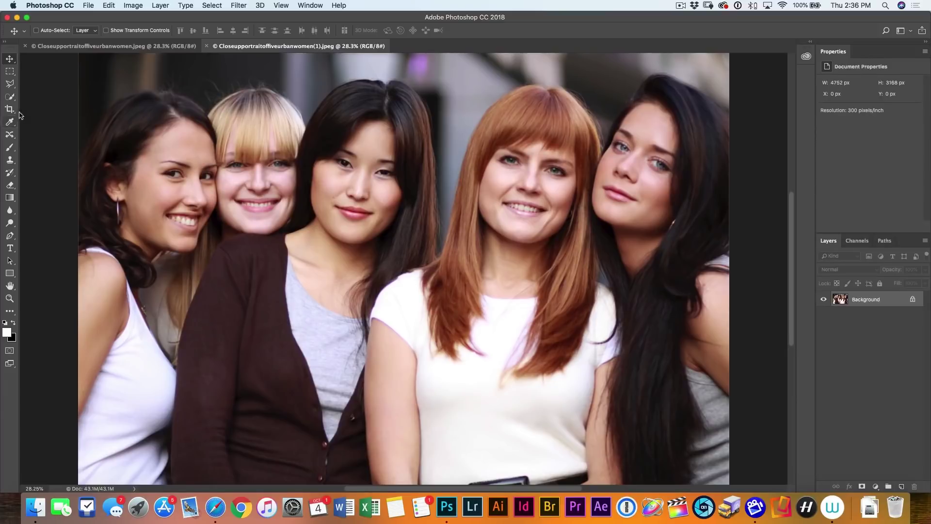
Draw a freehand Lasso selection around the blonde woman's smiling face.
left_click(9, 86)
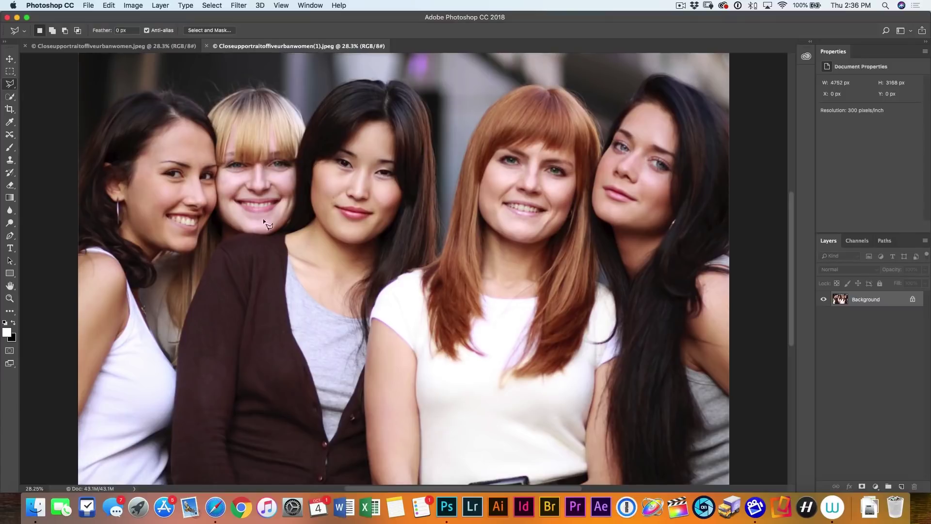
left_click_drag(9, 86, 39, 86)
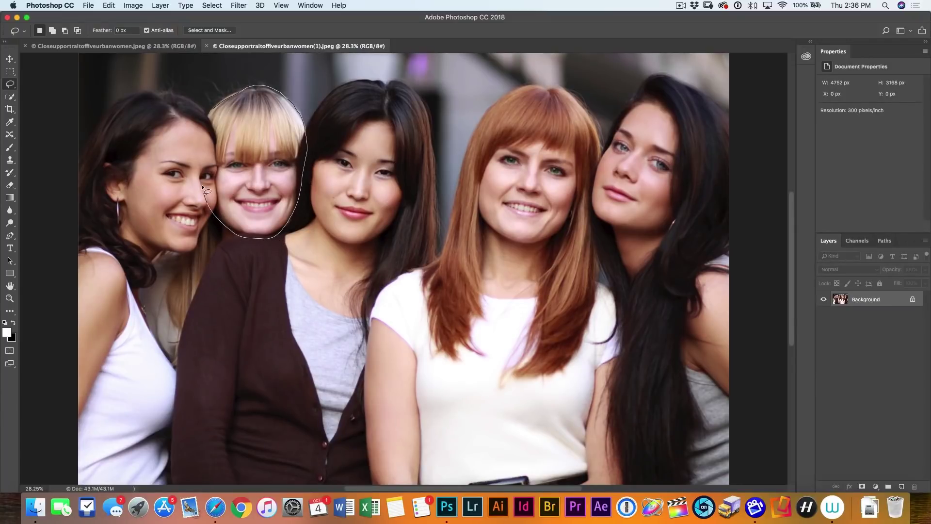
left_click_drag(208, 131, 209, 127)
right_click(249, 149)
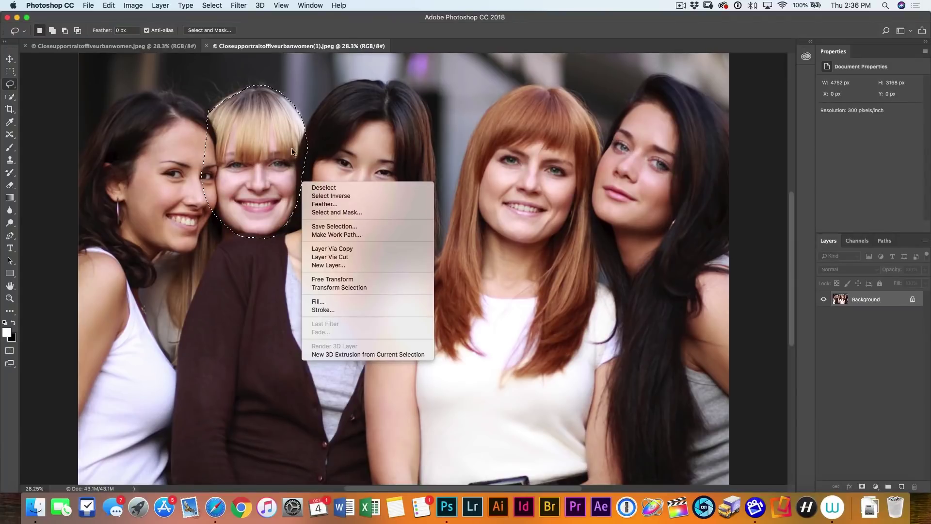
left_click(17, 62)
Drag the selected face with the Move tool into the first group photo.
left_click(10, 58)
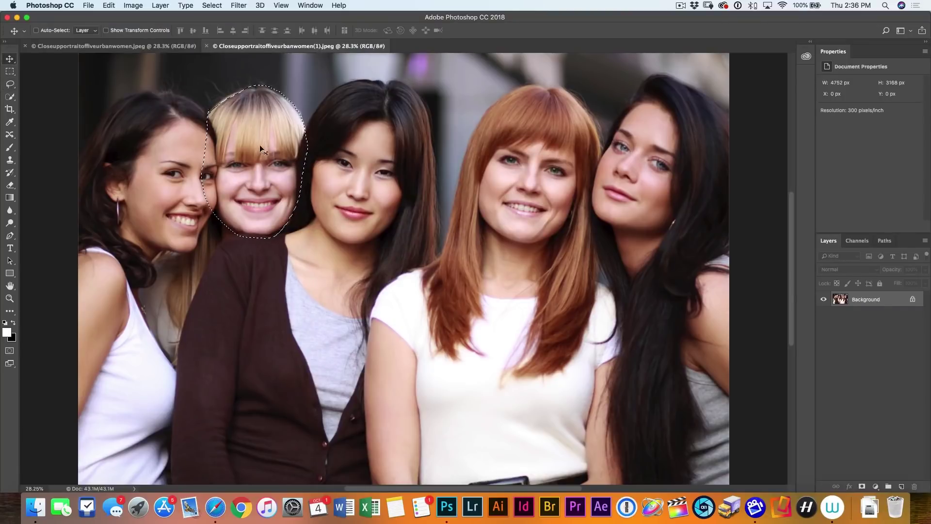
left_click_drag(269, 137, 165, 46)
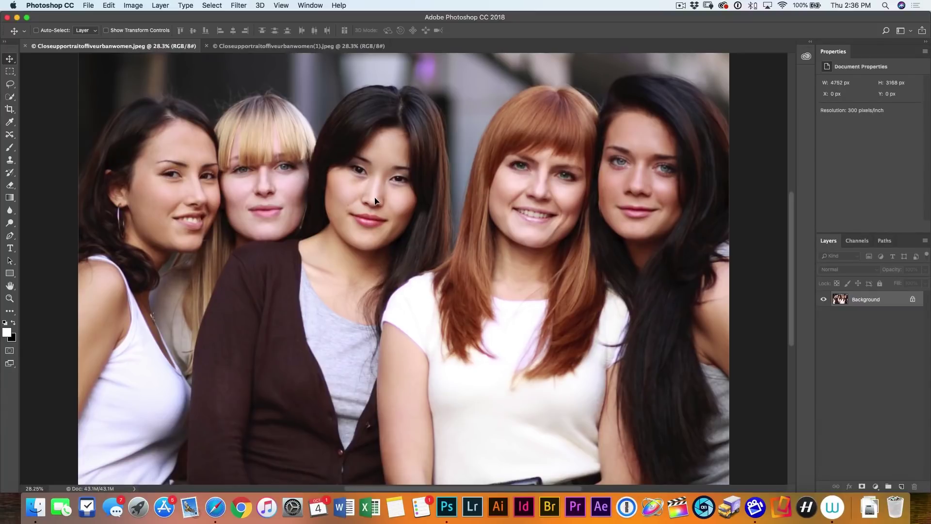
left_click_drag(374, 200, 375, 196)
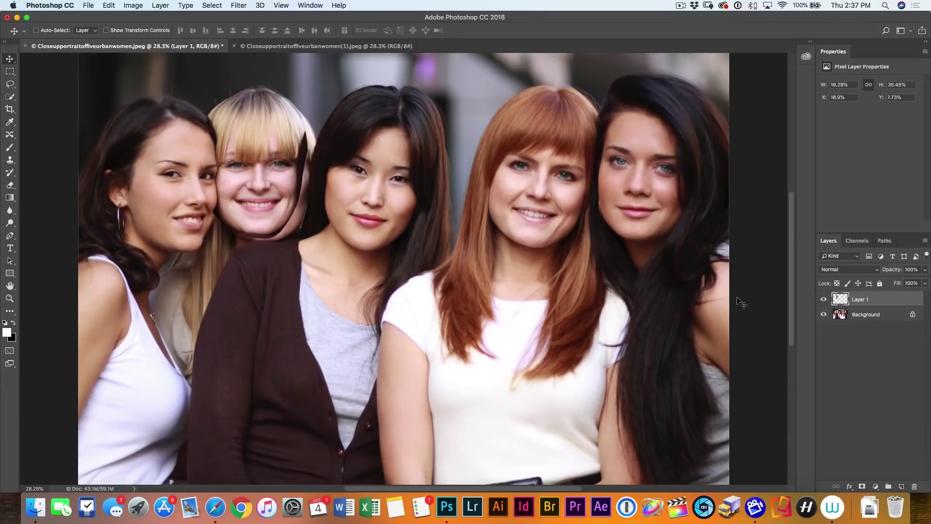
Set Layer 1 to 50% opacity, turn off snapping, and align the face over the blonde woman's.
key("5")
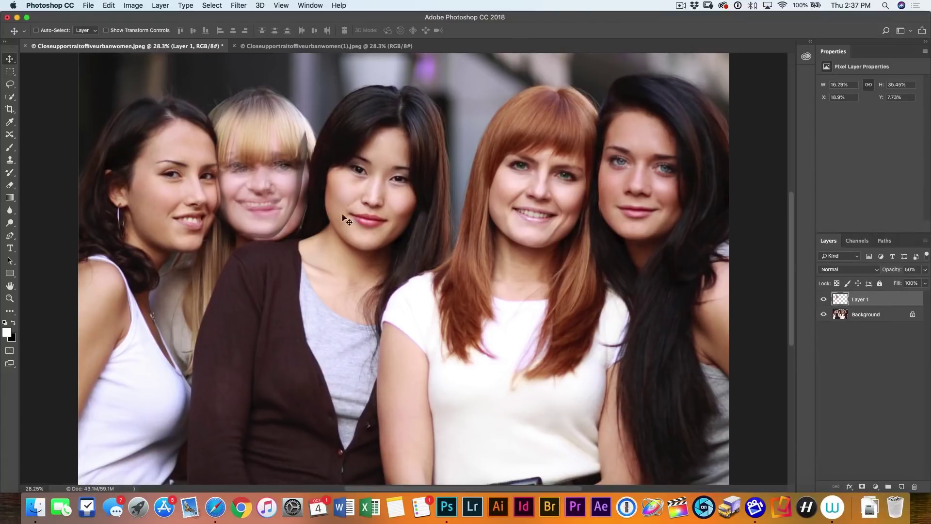
left_click_drag(257, 193, 269, 206)
left_click(281, 5)
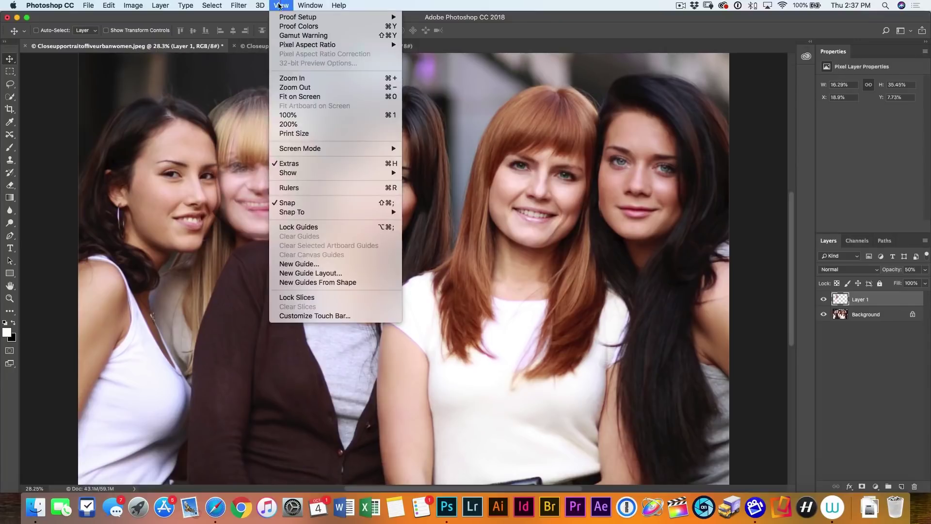
left_click(298, 205)
mouse_move(273, 195)
left_mouse_down()
mouse_move(270, 179)
mouse_move(277, 188)
left_mouse_up()
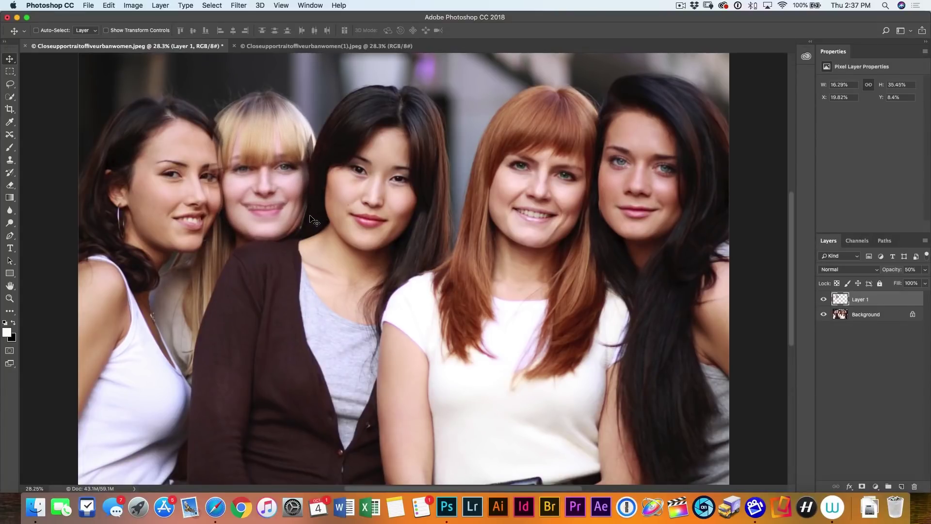
key("super")
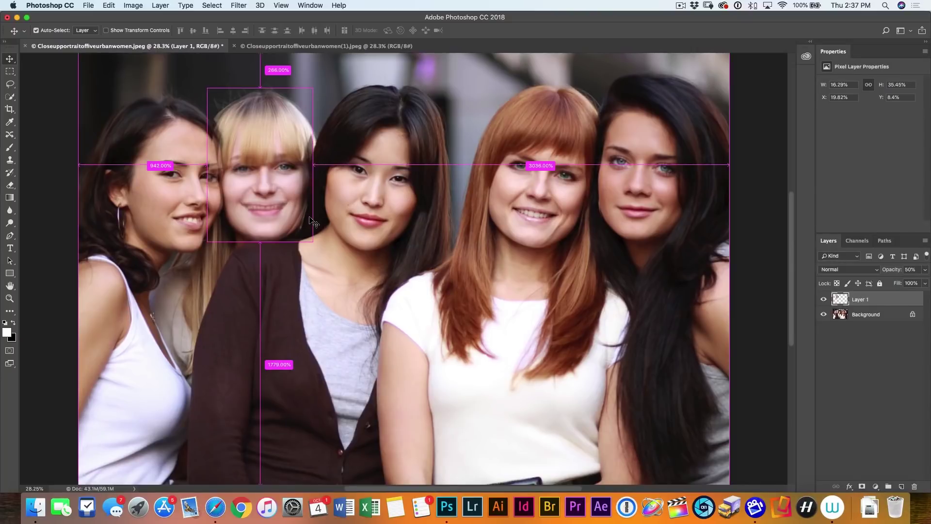
Rotate the pasted face slightly around the nose, restore 100% opacity, and hide Layer 1 to compare.
key("super+t")
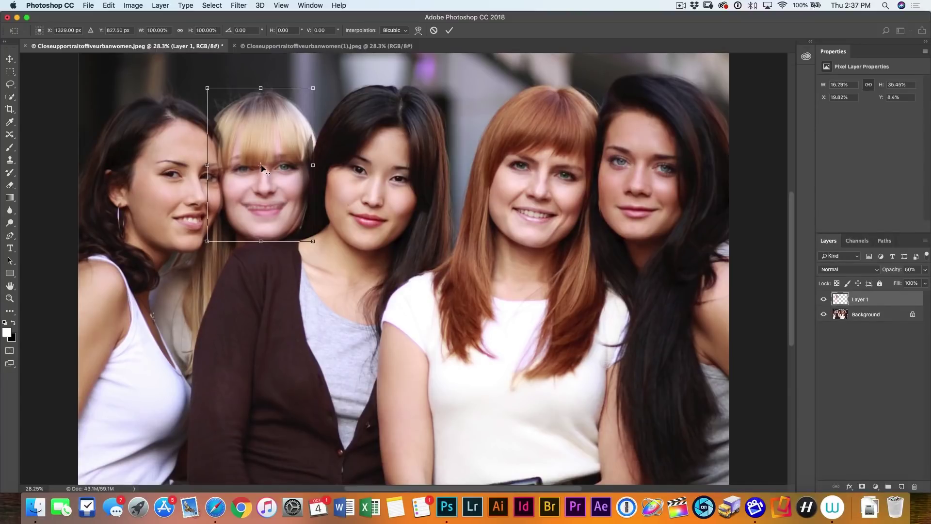
left_click_drag(261, 165, 264, 188)
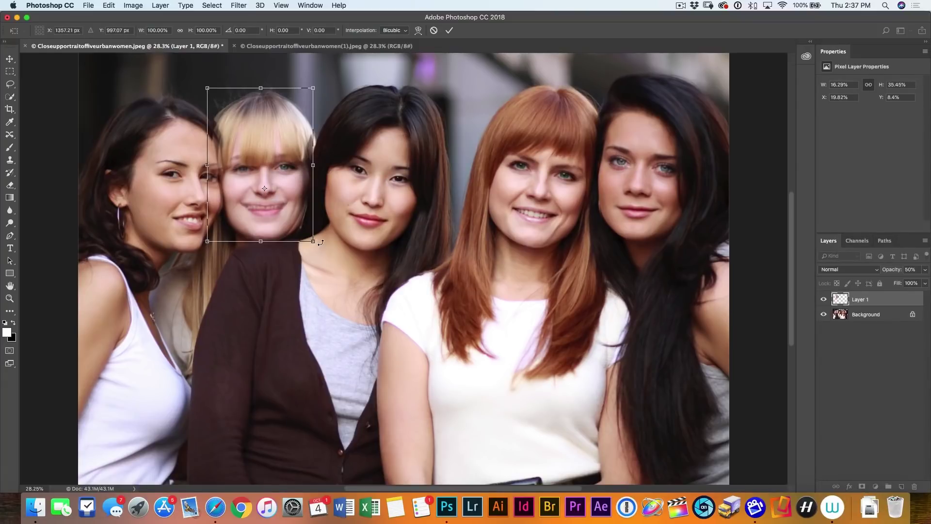
mouse_move(321, 243)
left_mouse_down()
mouse_move(340, 218)
mouse_move(315, 237)
left_mouse_up()
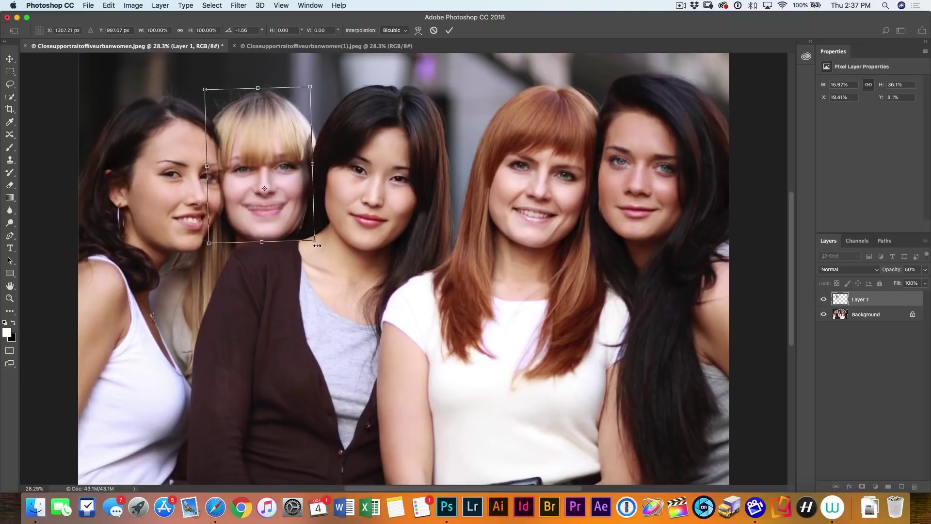
key("Return")
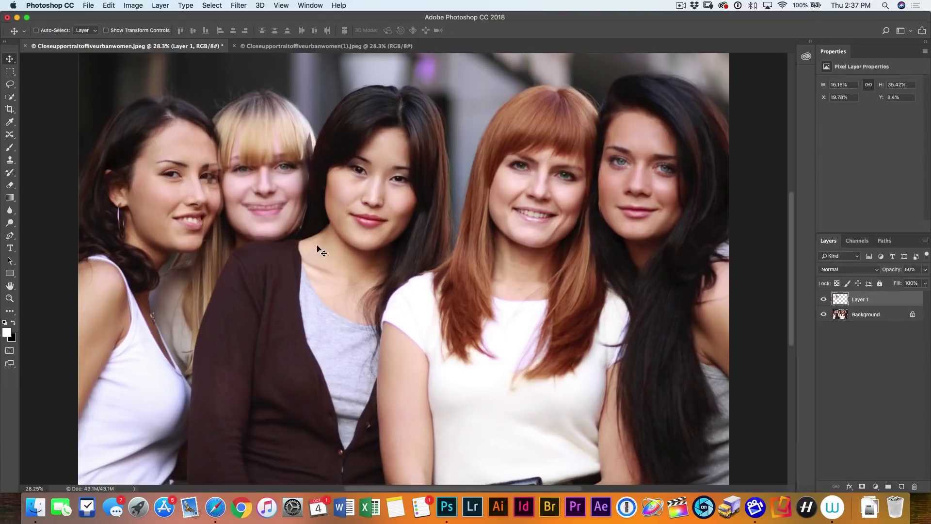
key("0")
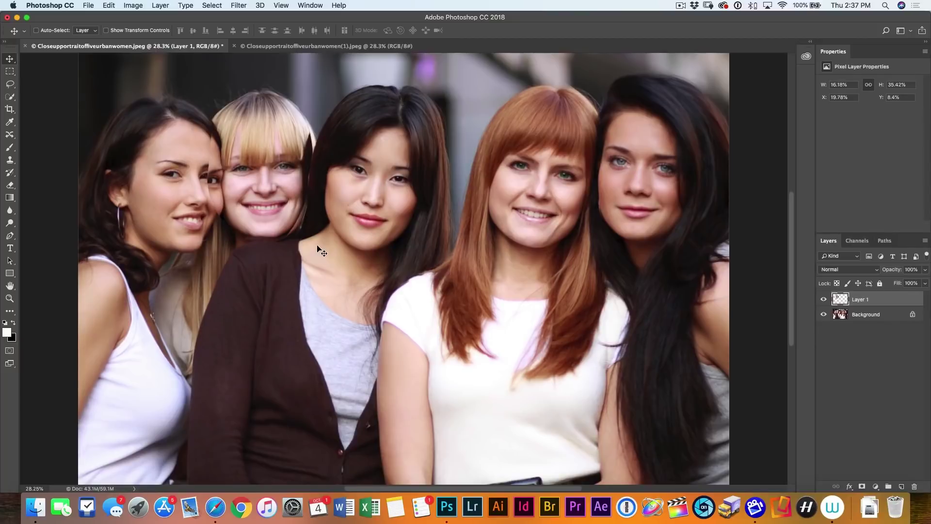
left_click(822, 300)
left_click(823, 300)
left_click(822, 300)
left_click(822, 300)
left_click(823, 300)
left_click(823, 299)
left_click(823, 299)
left_click(823, 299)
left_click(823, 300)
left_click(822, 300)
left_click(823, 299)
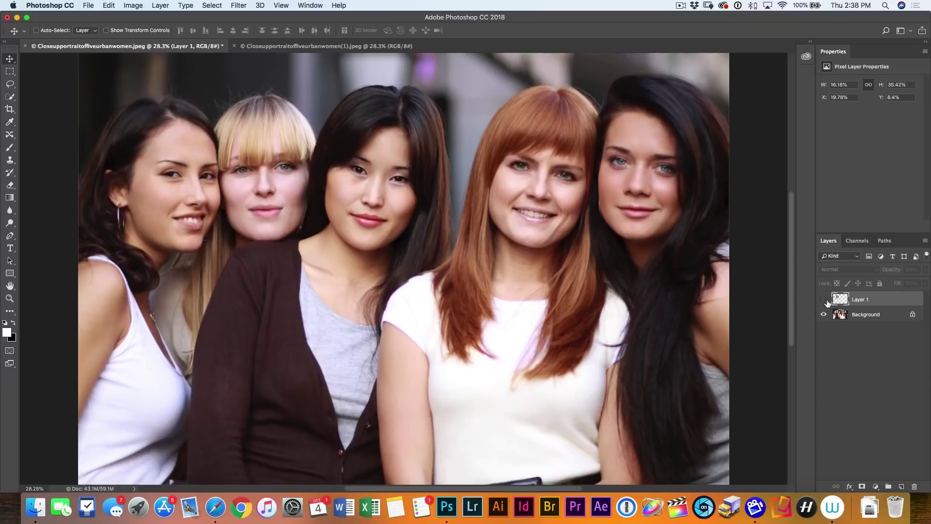
left_click(824, 300)
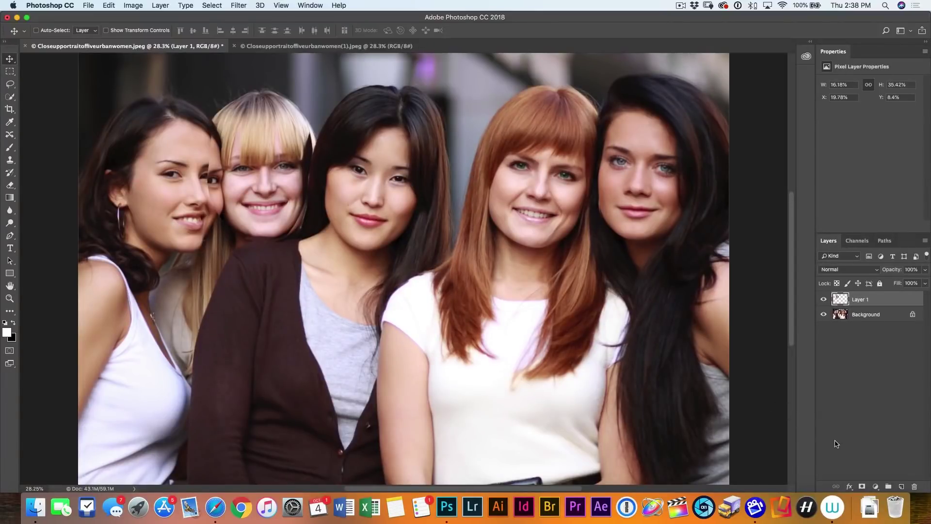
Add a black layer mask to Layer 1 and switch to the Brush tool.
left_click(861, 486, "alt")
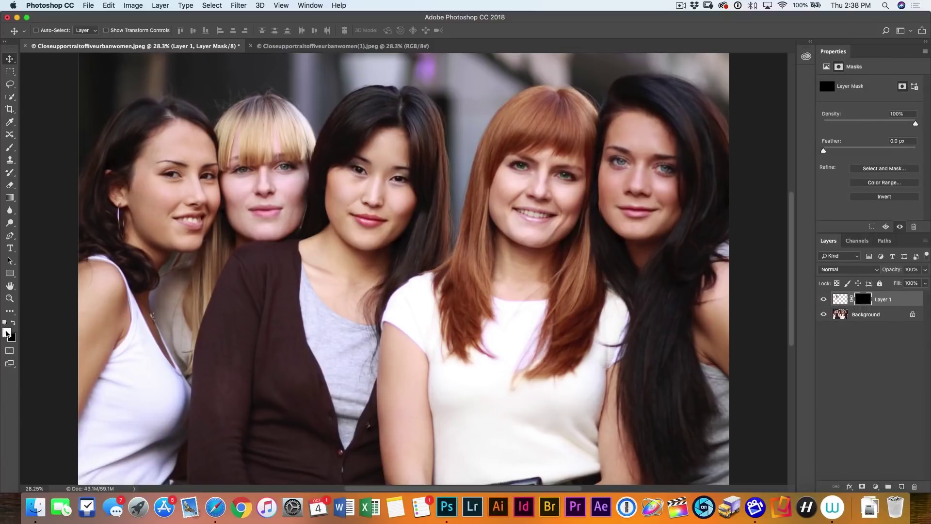
key("b")
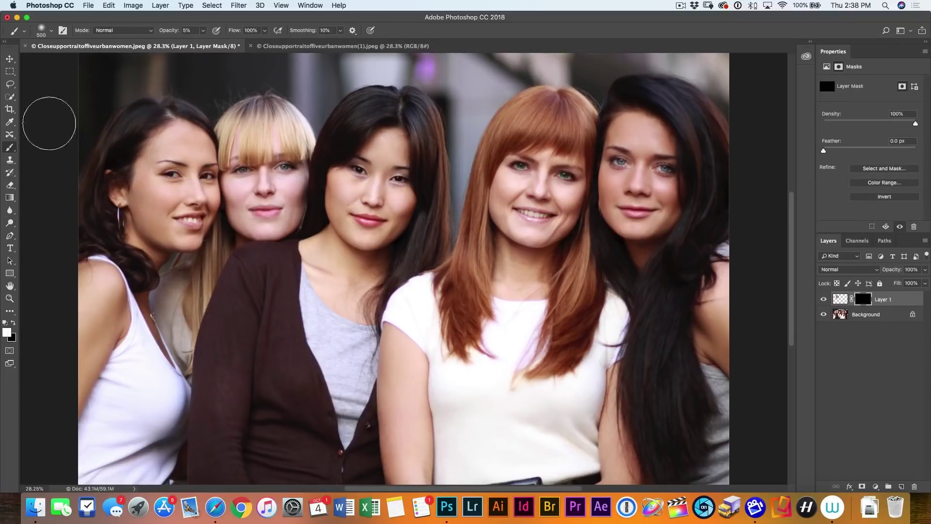
left_click(52, 31)
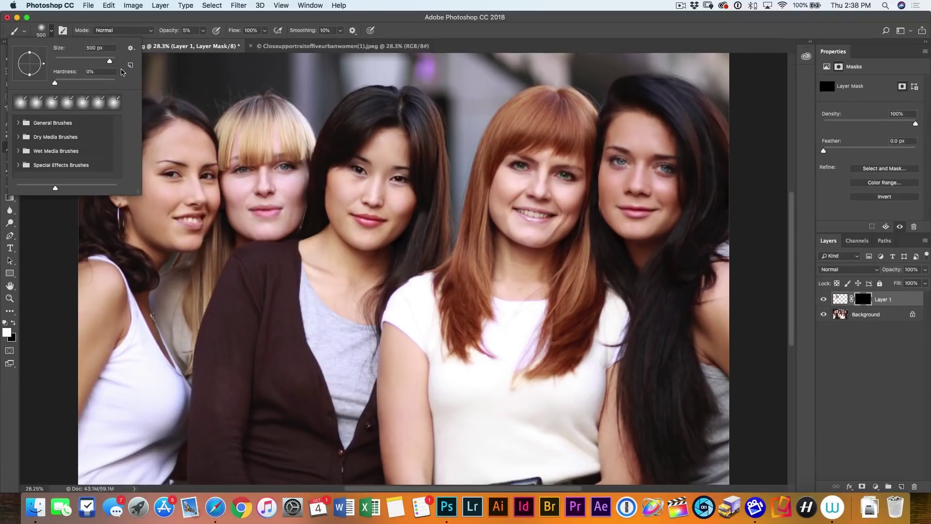
left_click_drag(110, 65, 73, 64)
left_click(393, 28)
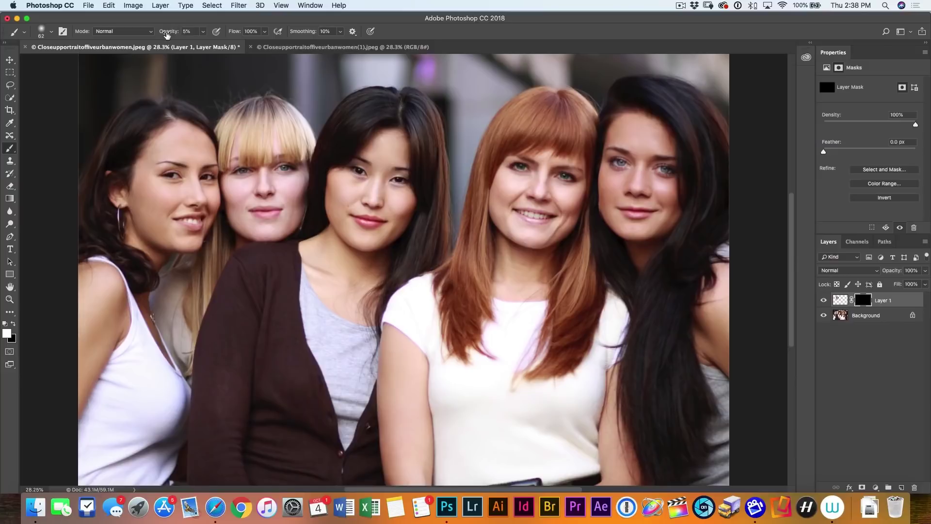
Set the brush to 100% opacity and size 250, then paint the smiling face back over the blonde woman.
left_click_drag(169, 32, 288, 38)
key("bracketright")
key("bracketright")
key("bracketright")
key("bracketright")
key("bracketright")
key("bracketright")
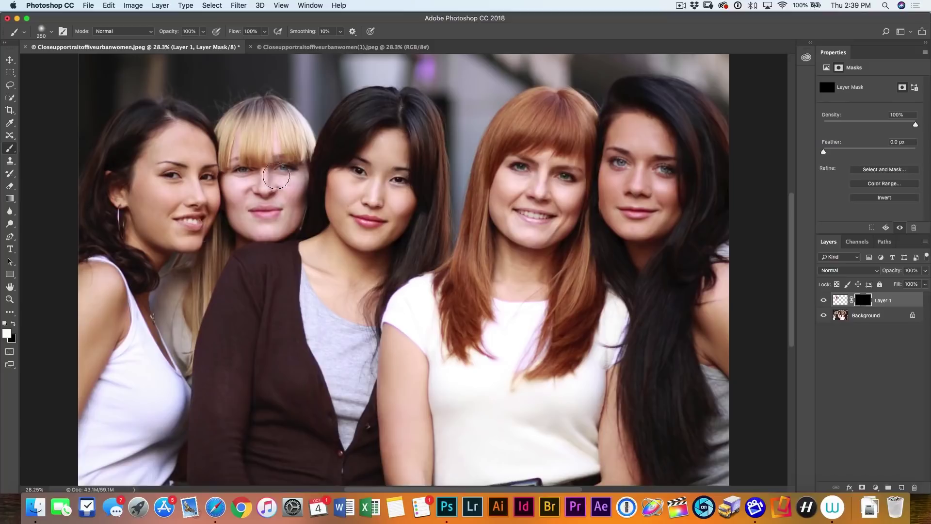
mouse_move(282, 179)
left_mouse_down()
mouse_move(289, 194)
mouse_move(279, 201)
mouse_move(245, 203)
mouse_move(266, 220)
mouse_move(285, 200)
mouse_move(271, 226)
mouse_move(254, 223)
mouse_move(237, 193)
mouse_move(242, 208)
left_mouse_up()
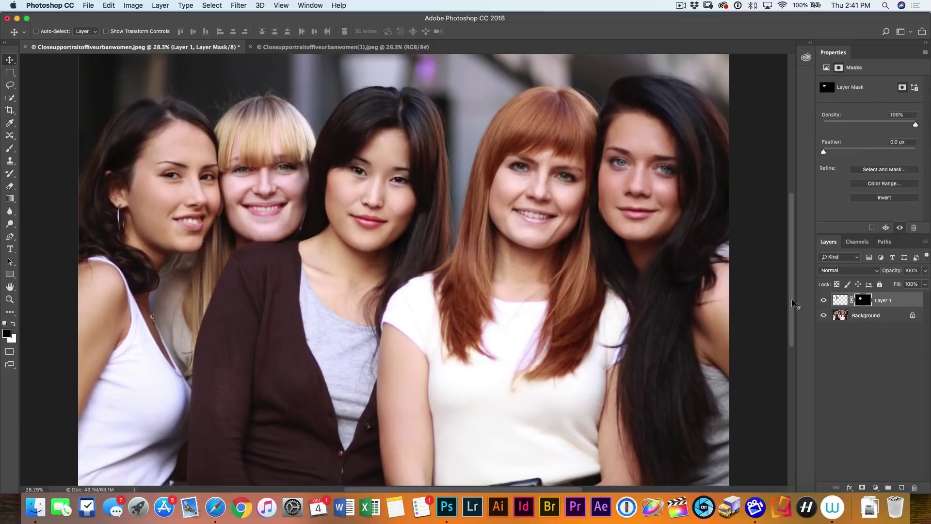
left_click(846, 316)
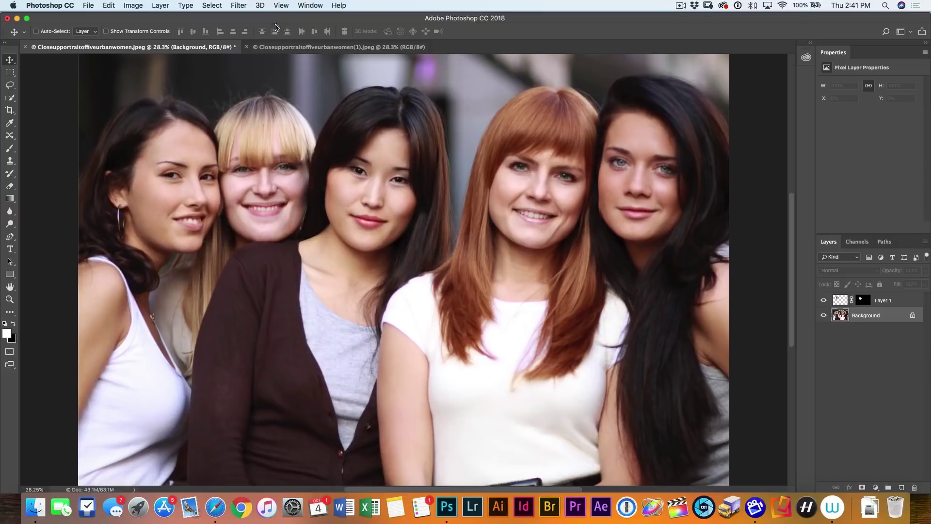
Open Face-Aware Liquify on the Background and set the middle woman's (Face #3) Smile to 22.
left_click(236, 6)
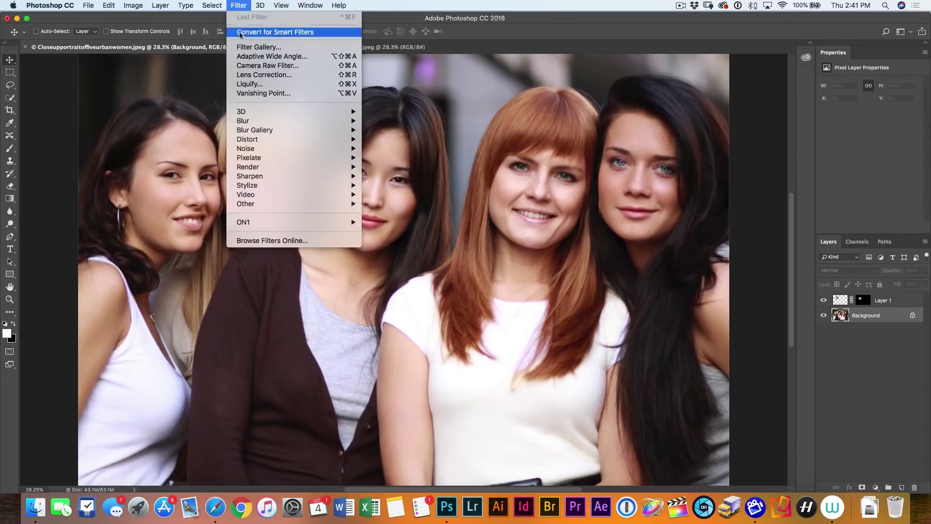
left_click(245, 85)
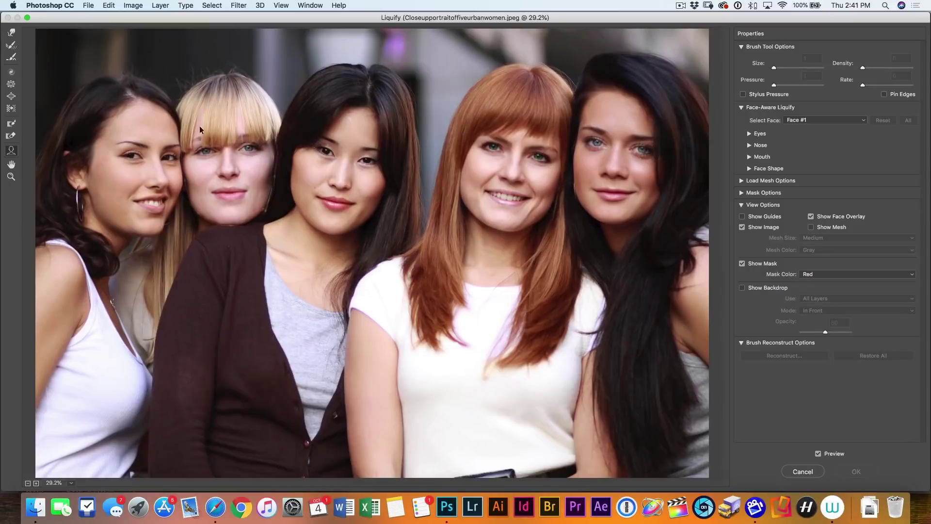
mouse_move(125, 126)
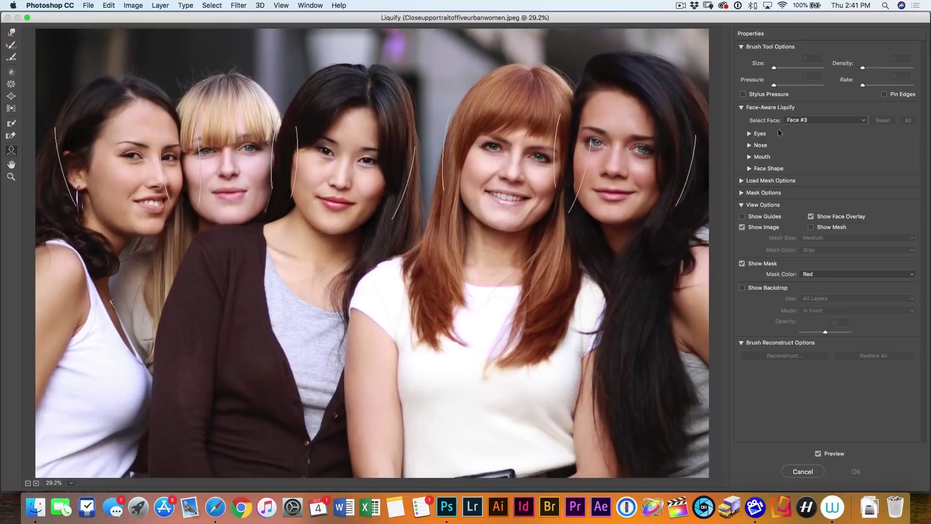
left_click(814, 120)
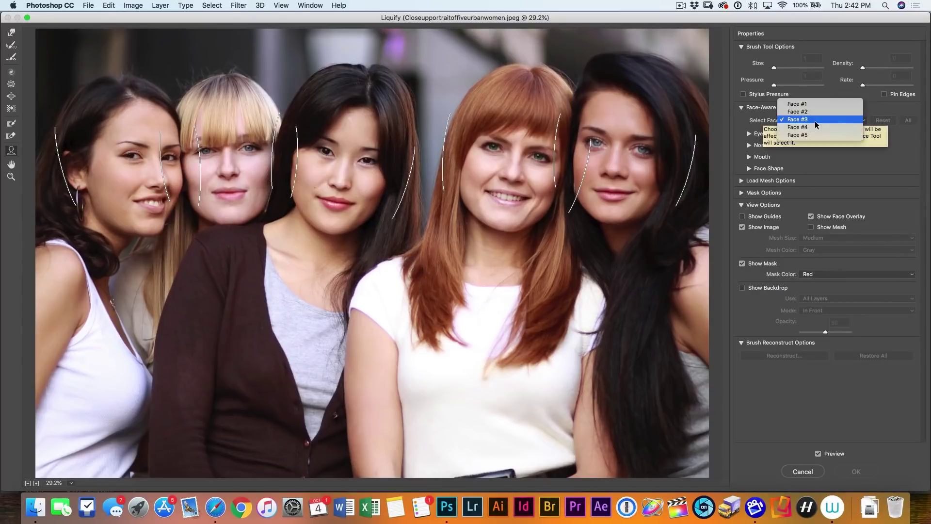
left_click(816, 120)
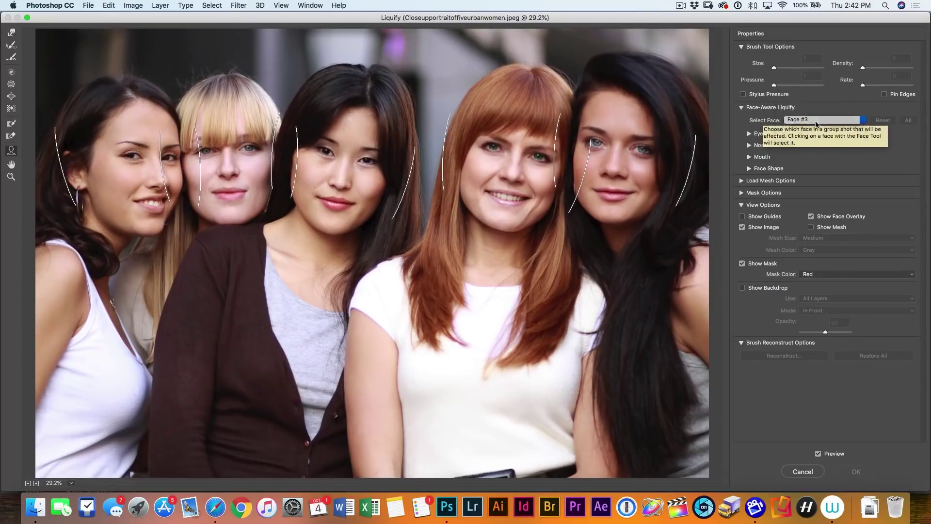
left_click(749, 159)
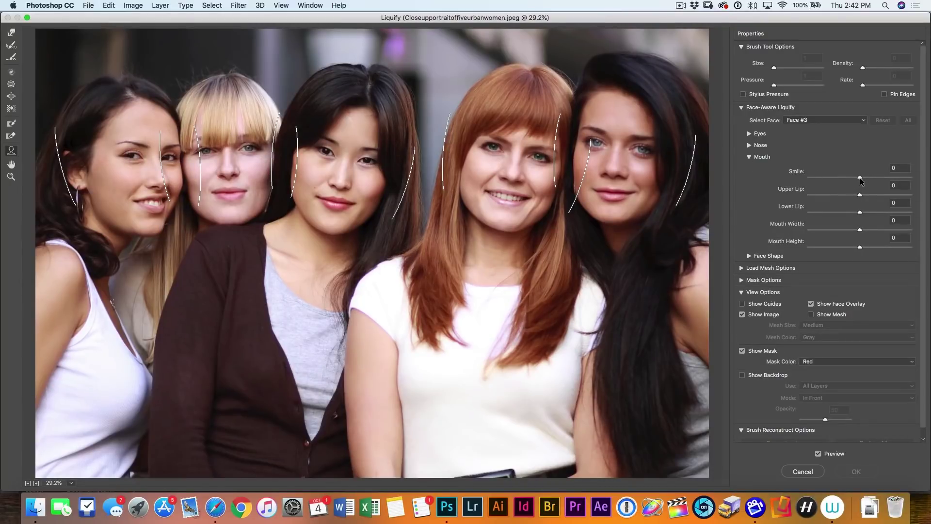
left_click_drag(861, 178, 835, 179)
left_click_drag(873, 178, 870, 179)
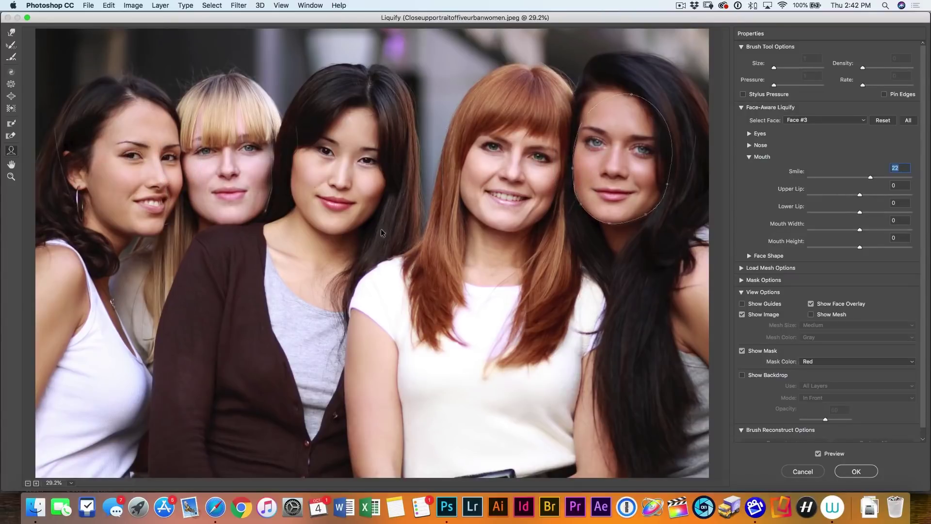
Raise the rightmost woman's Smile to 31 and linked Eye Height to 36, then apply Liquify.
left_click(622, 108)
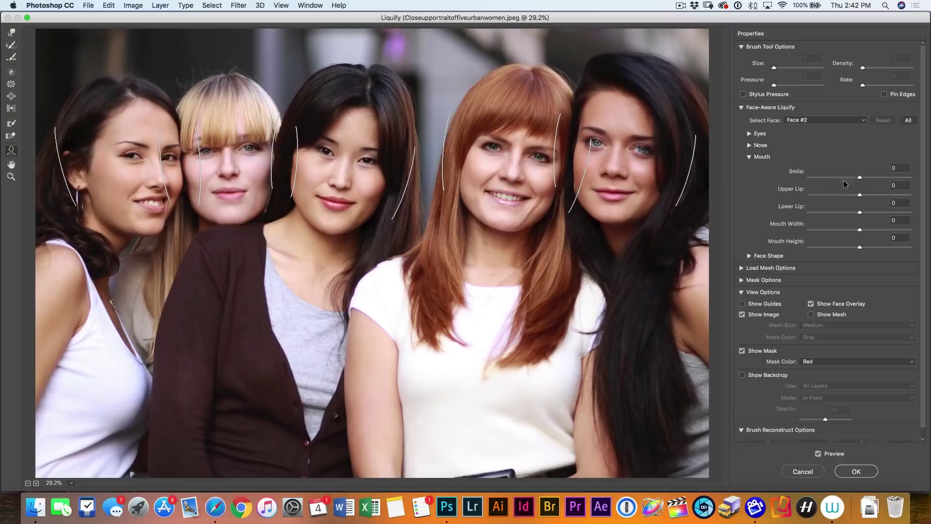
left_click_drag(861, 178, 875, 178)
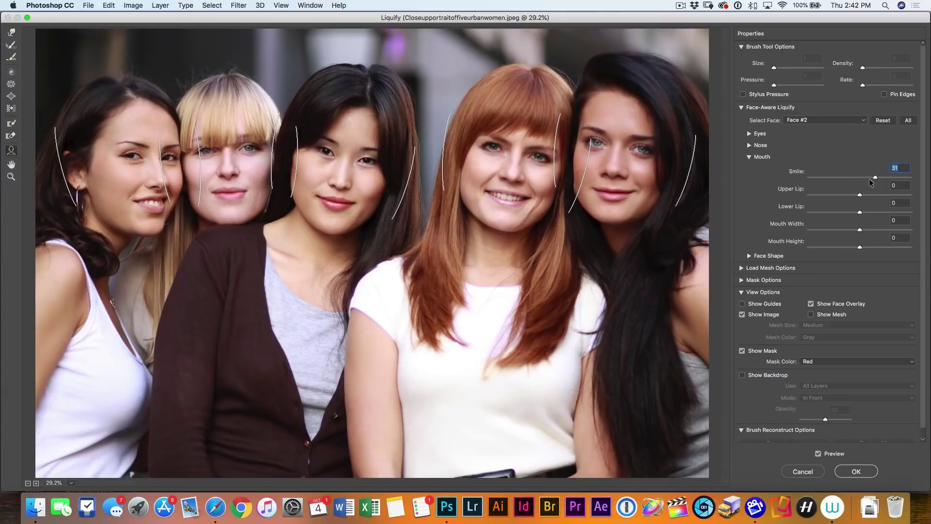
left_click(749, 133)
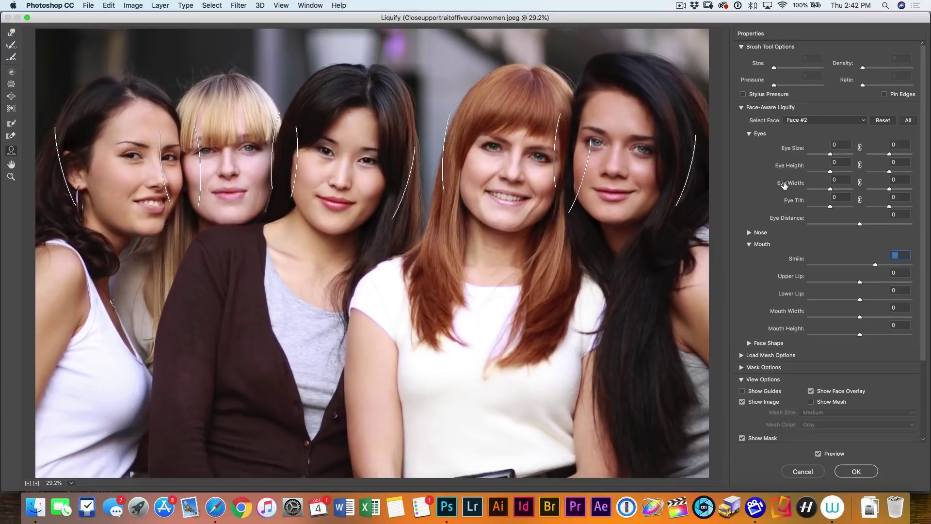
left_click(859, 167)
left_click_drag(830, 172, 838, 173)
left_click(841, 472)
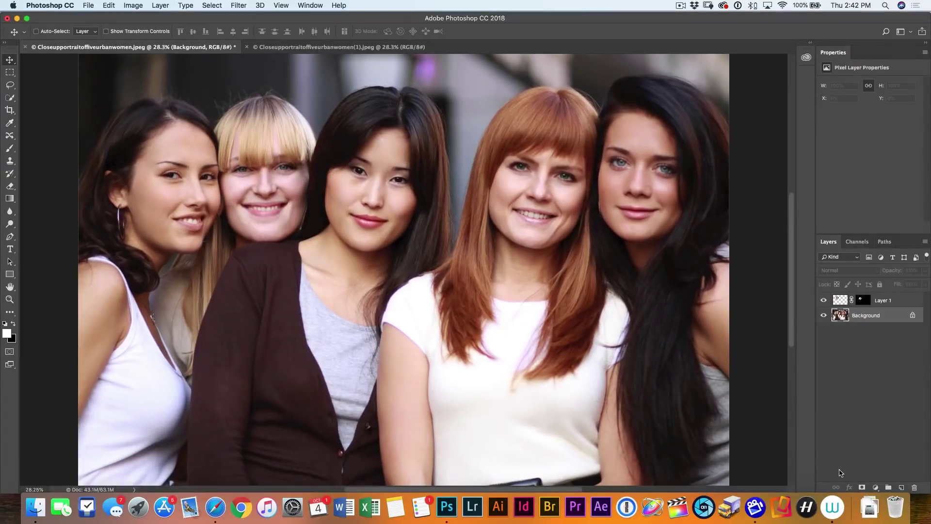
Undo to compare the Liquify result, then bring up the short-haired Beautyportrait document.
key("super")
key("super+z")
key("super+z")
key("super+z")
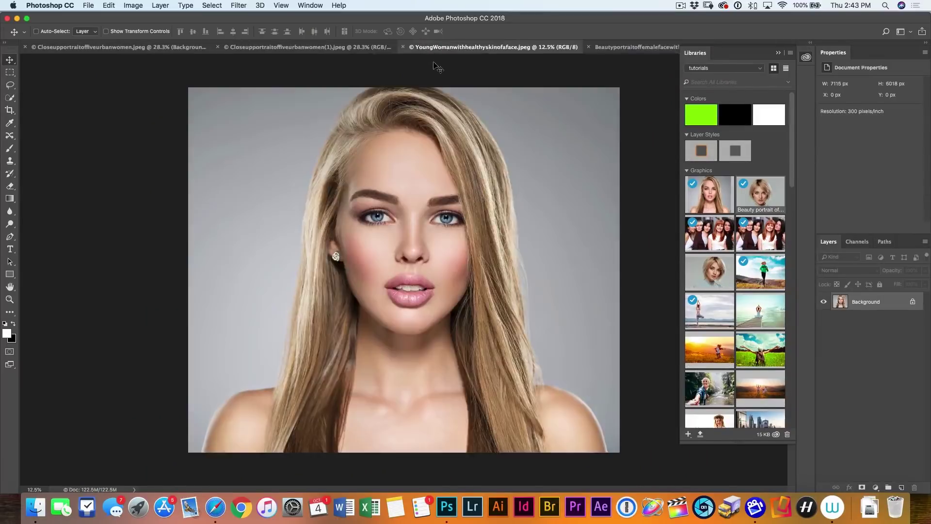
left_click(610, 47)
left_click(416, 49)
left_click(621, 47)
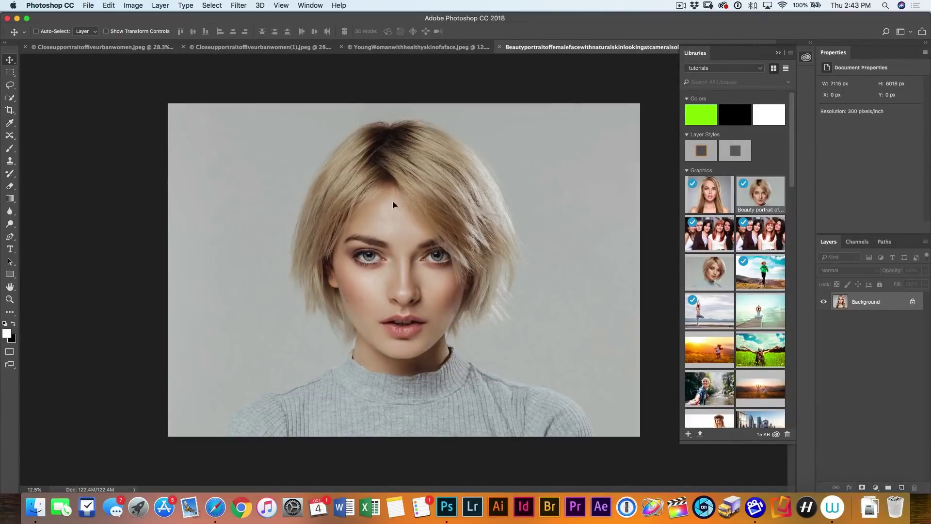
Paste the long-haired portrait as Layer 1 at 100% opacity and hide it.
key("super+v")
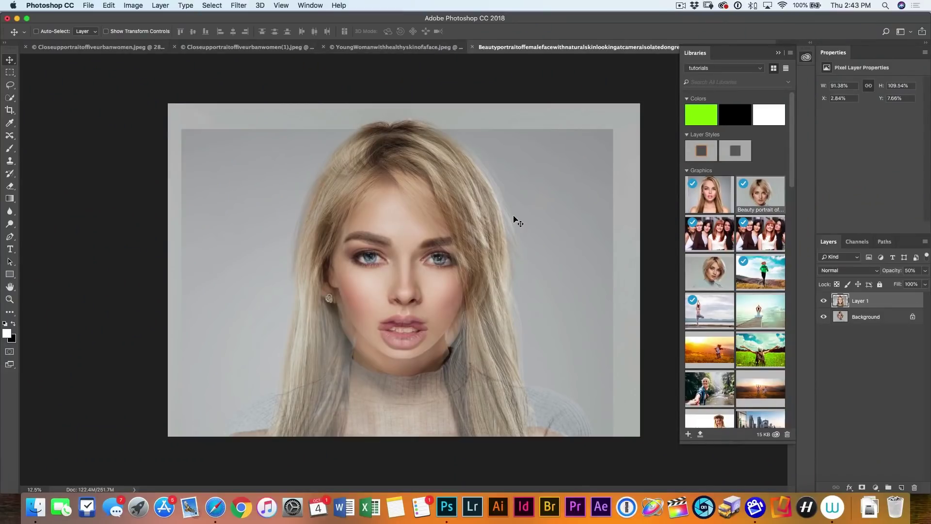
key("0")
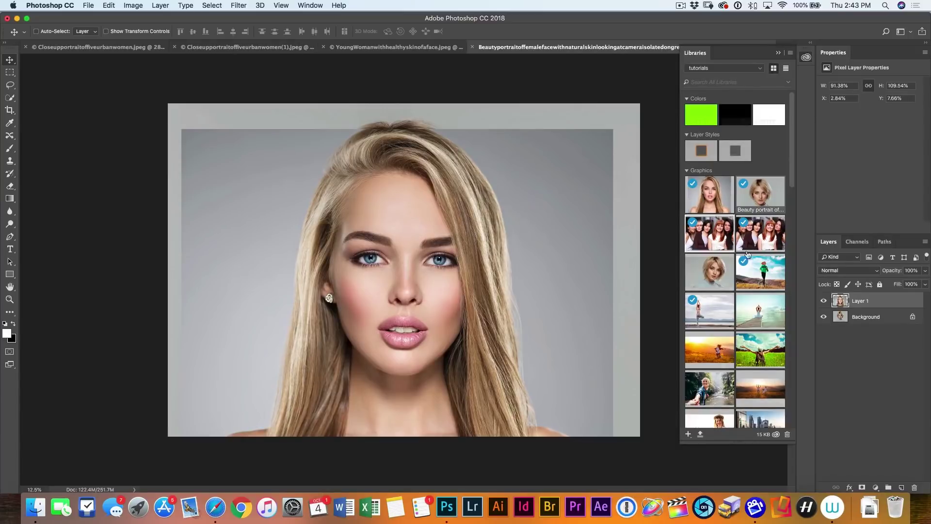
left_click(822, 301)
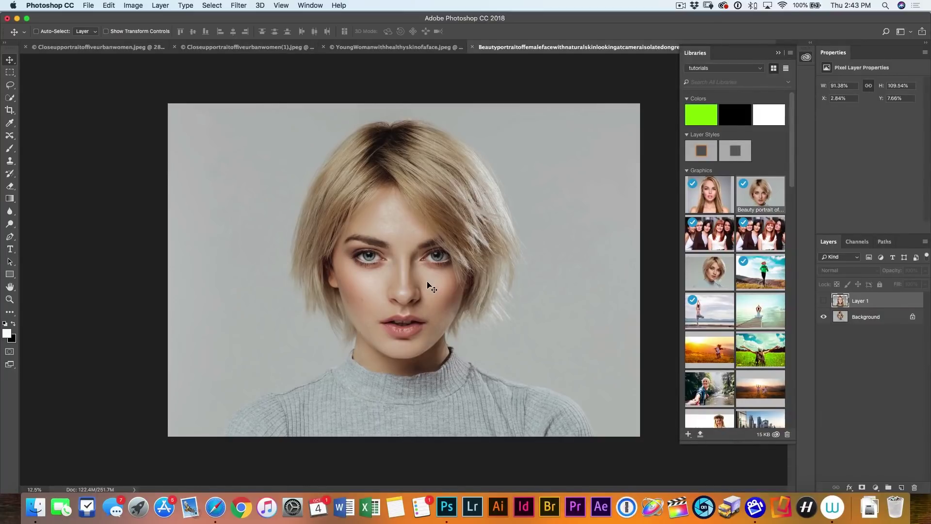
Show Layer 1 at 50% opacity and shift it up and right over the portrait.
left_click(823, 300)
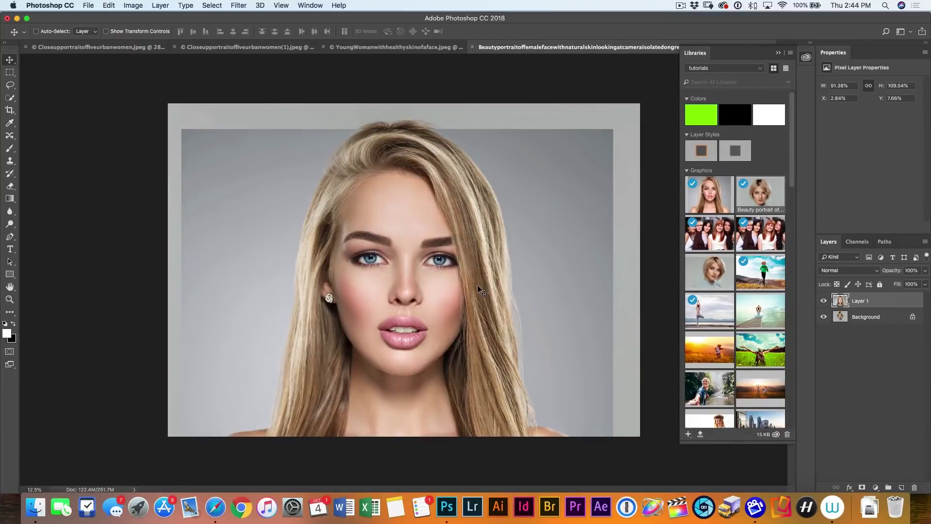
key("5")
left_click_drag(451, 240, 456, 228)
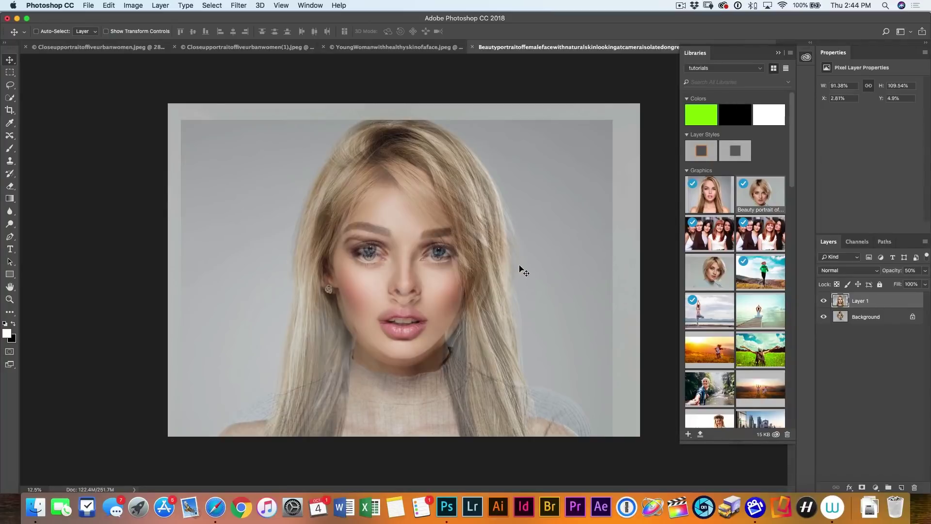
Scale Layer 1 to 86.59% width, 103.79% height to match the faces, restore 100% opacity, and hide it.
key("super+t")
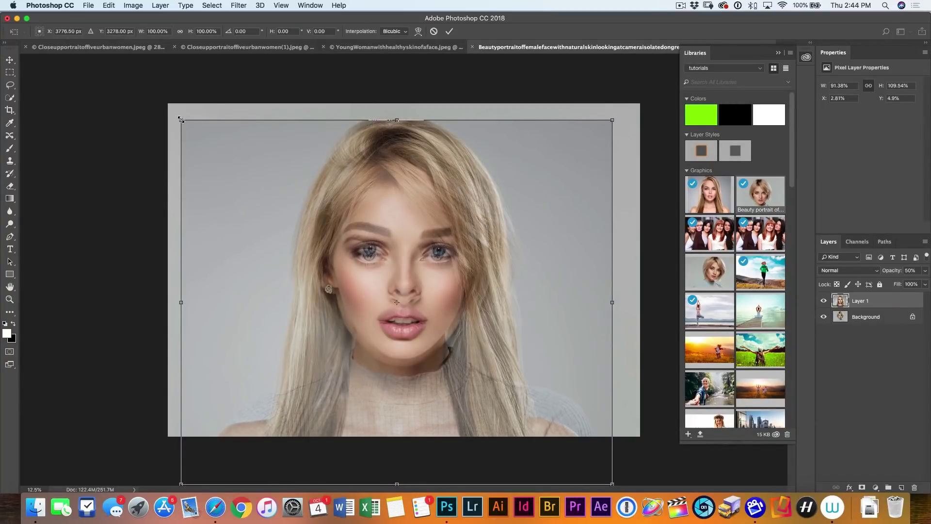
left_click_drag(180, 120, 196, 130)
left_click_drag(391, 175, 391, 171)
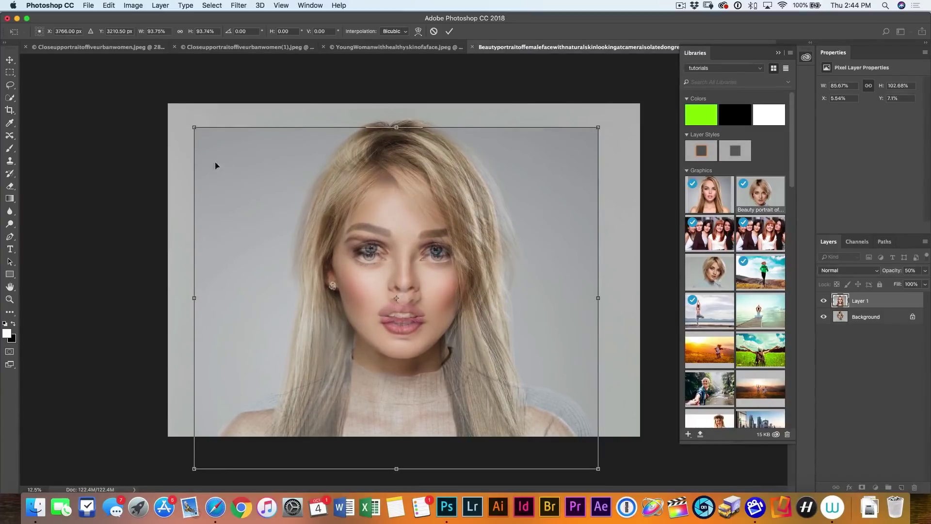
left_click_drag(195, 127, 190, 123)
left_click_drag(363, 187, 362, 192)
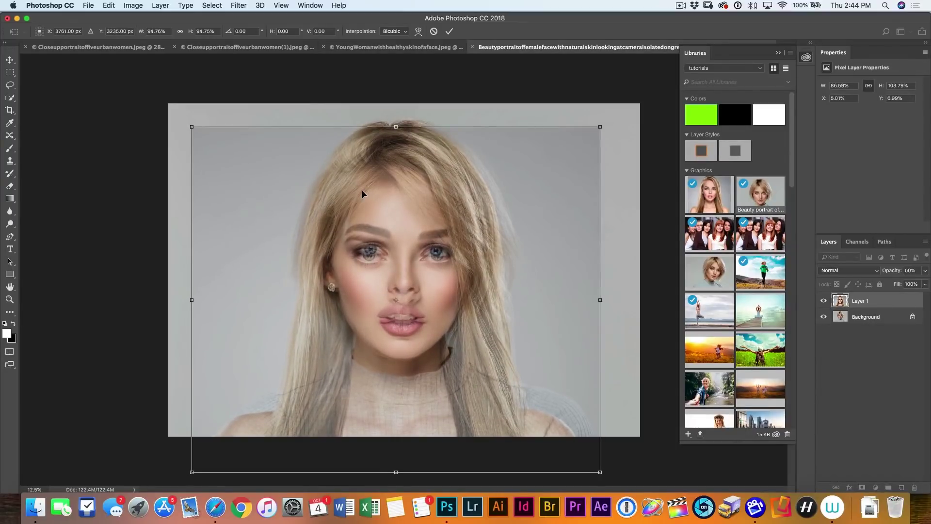
key("Return")
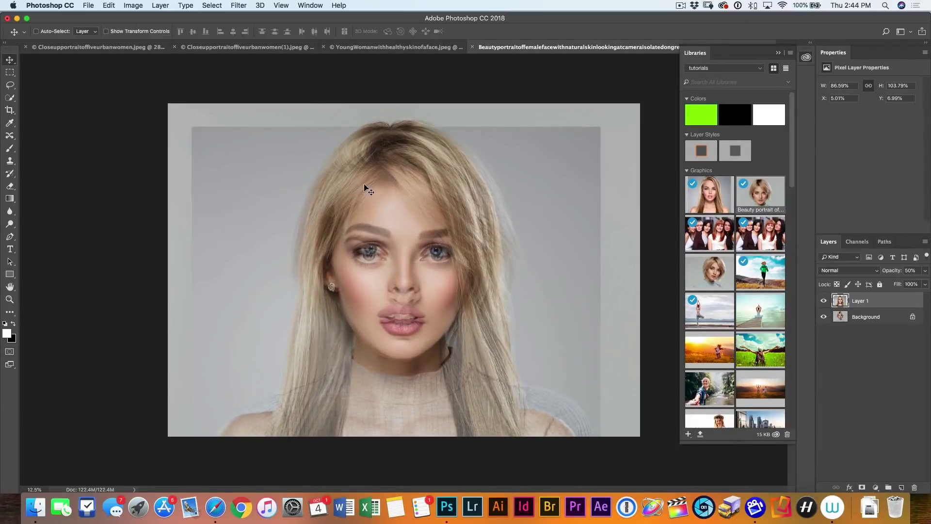
key("0")
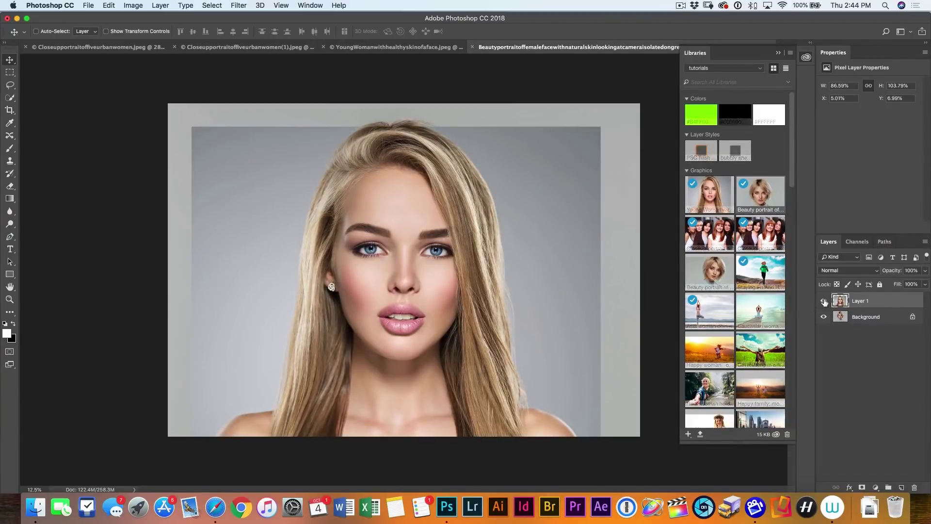
key("super+comma")
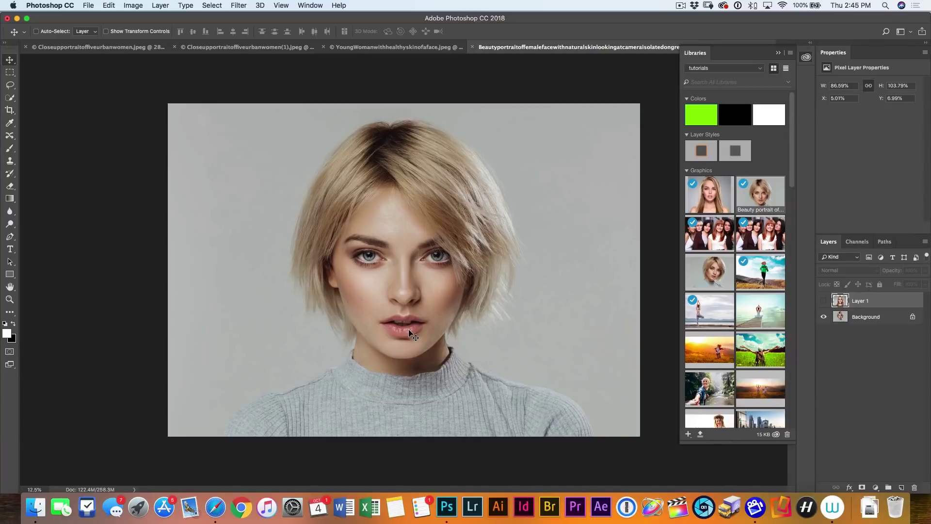
Give Layer 1 a black layer mask, compare using mask and visibility toggles, leaving the mask disabled.
key("super+comma")
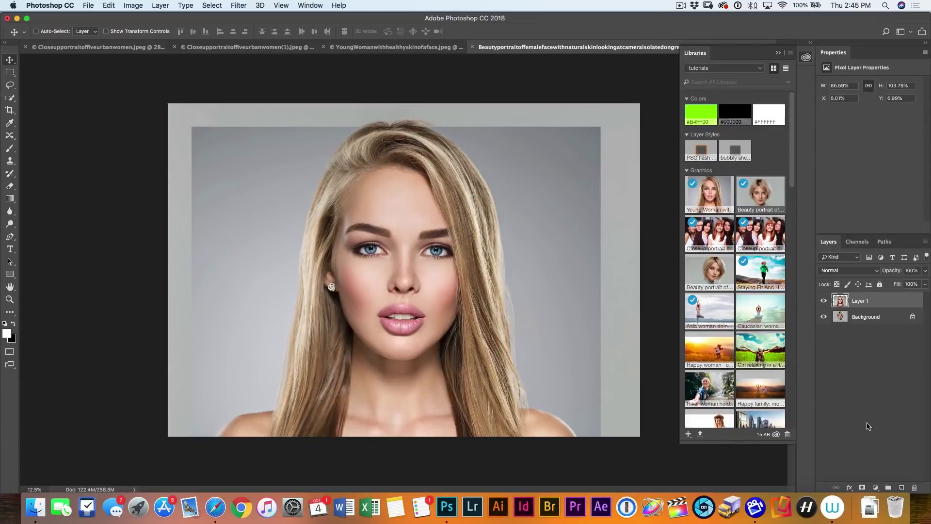
left_click(861, 487, "alt")
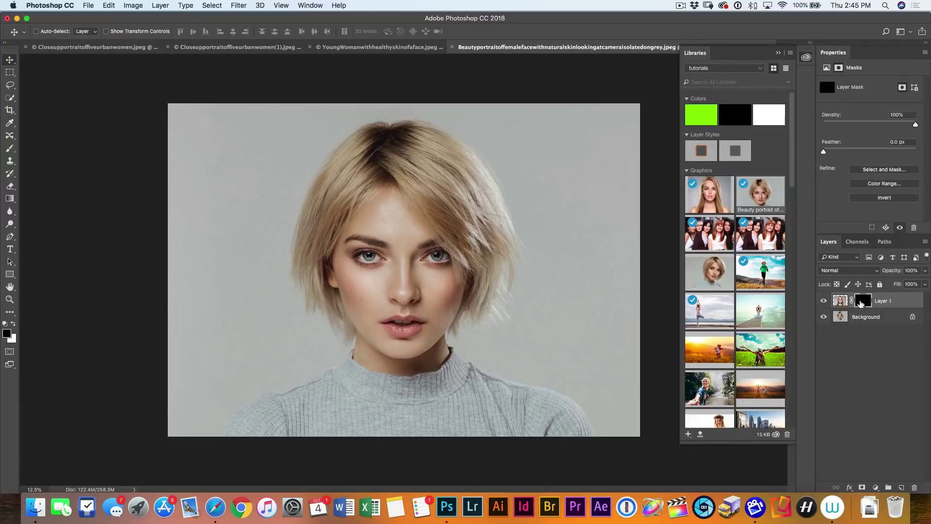
left_click(865, 304, "shift")
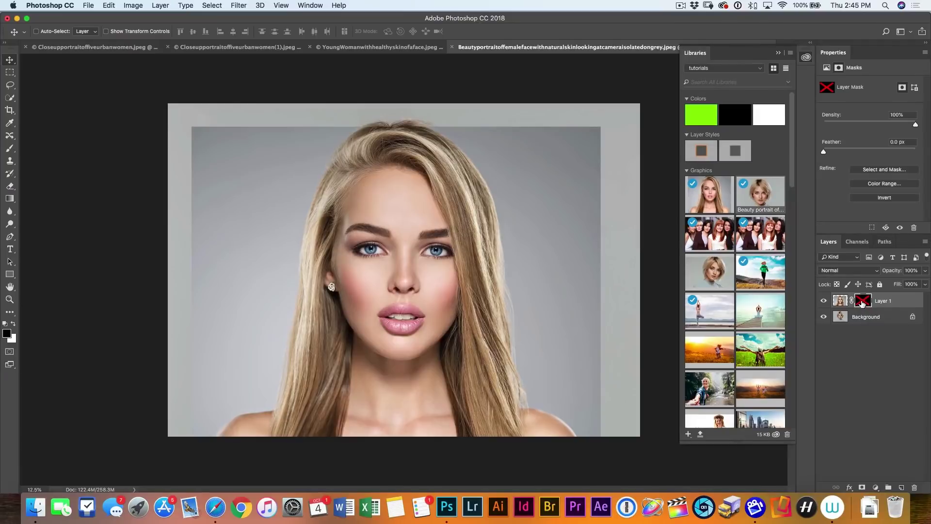
left_click(862, 303, "shift")
left_click(862, 302, "shift")
left_click(825, 300)
left_click(825, 300)
left_click(825, 300)
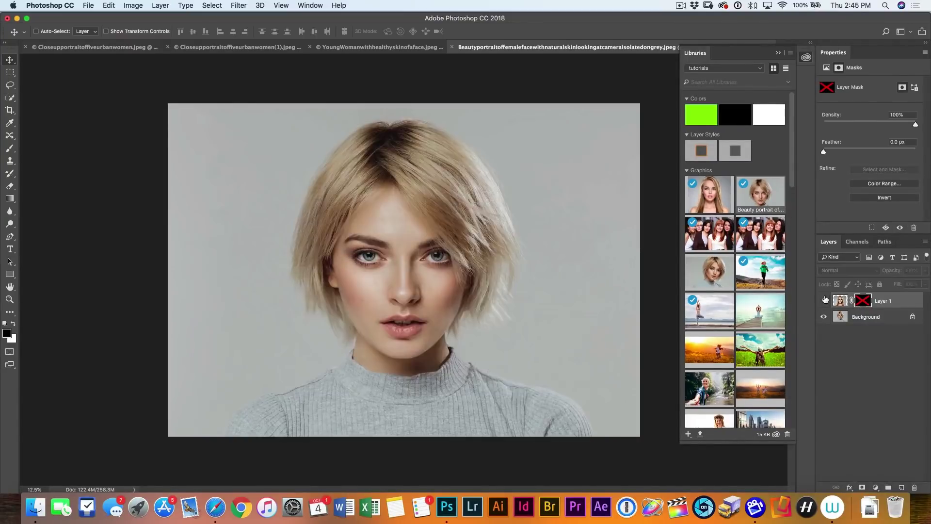
left_click(825, 300)
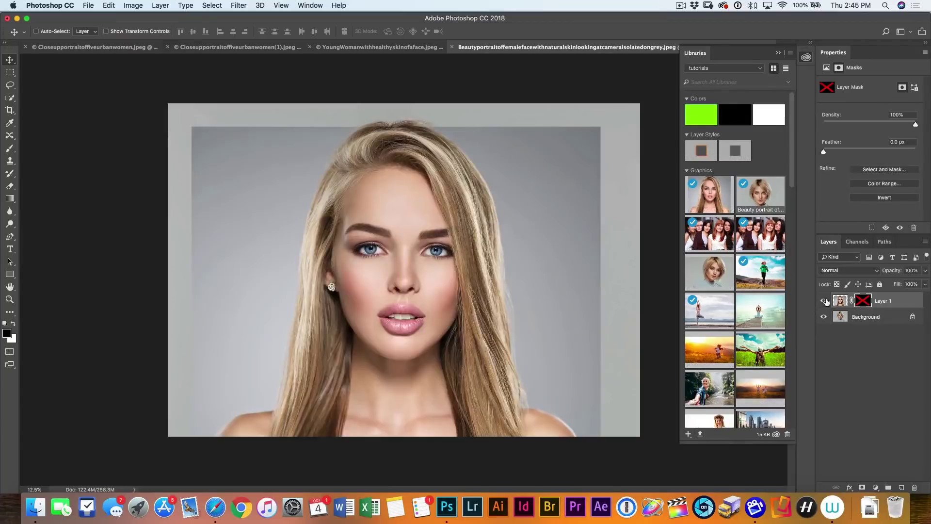
left_click(840, 301)
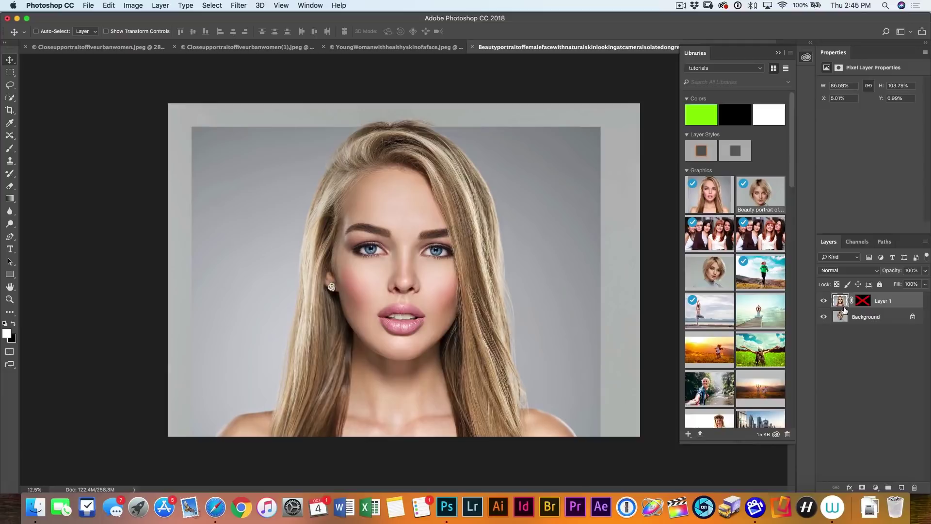
Lower Layer 1's saturation to -12 with Hue/Saturation (Cmd+U).
key("super+u")
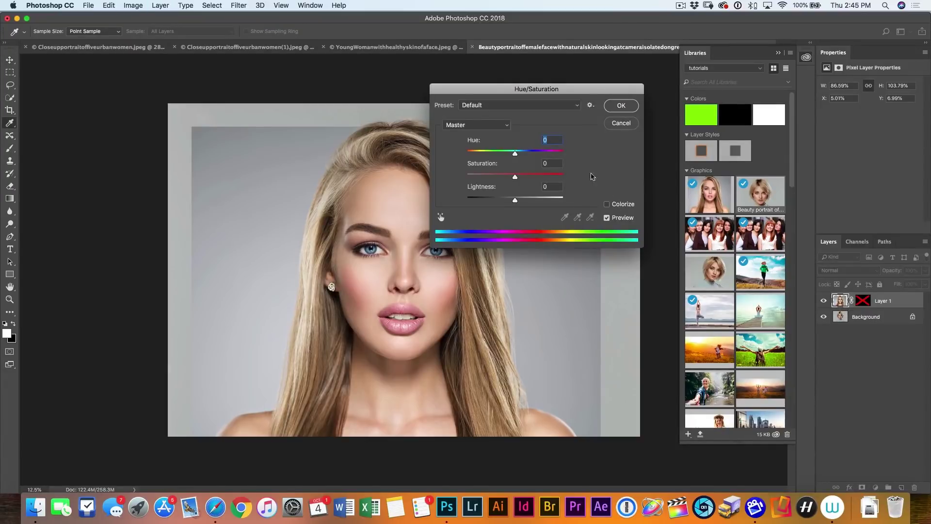
left_click_drag(505, 85, 570, 82)
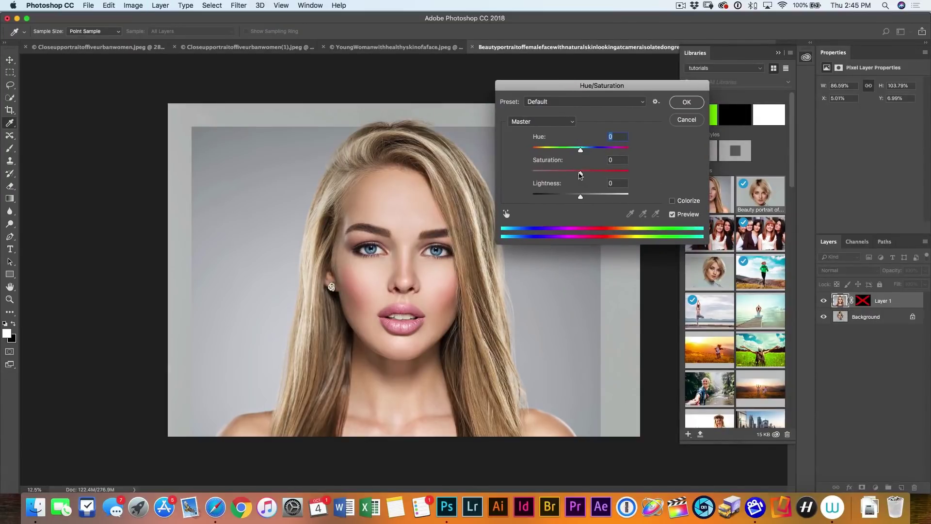
left_click_drag(580, 173, 577, 173)
left_click(687, 102)
key("v")
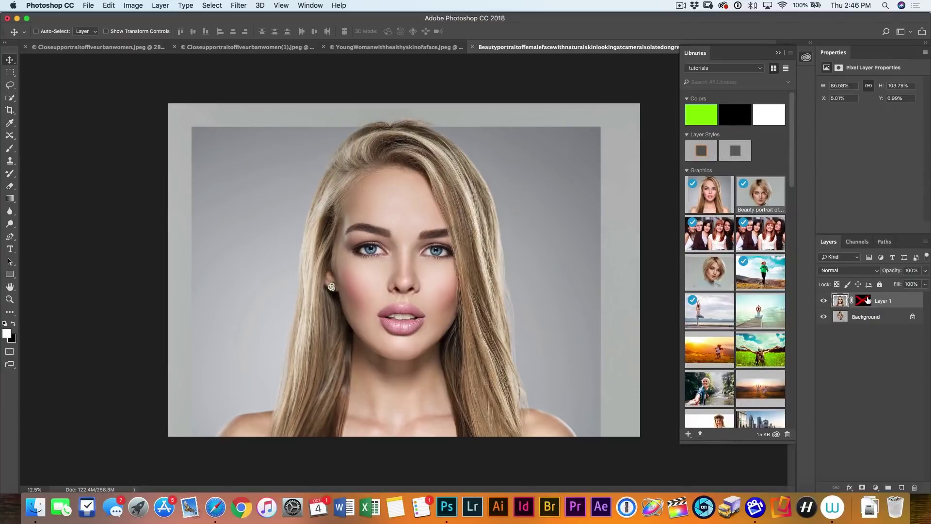
Paint white on Layer 1's mask with an 800 px soft brush over the eyes, nose and lips.
left_click(862, 301, "shift")
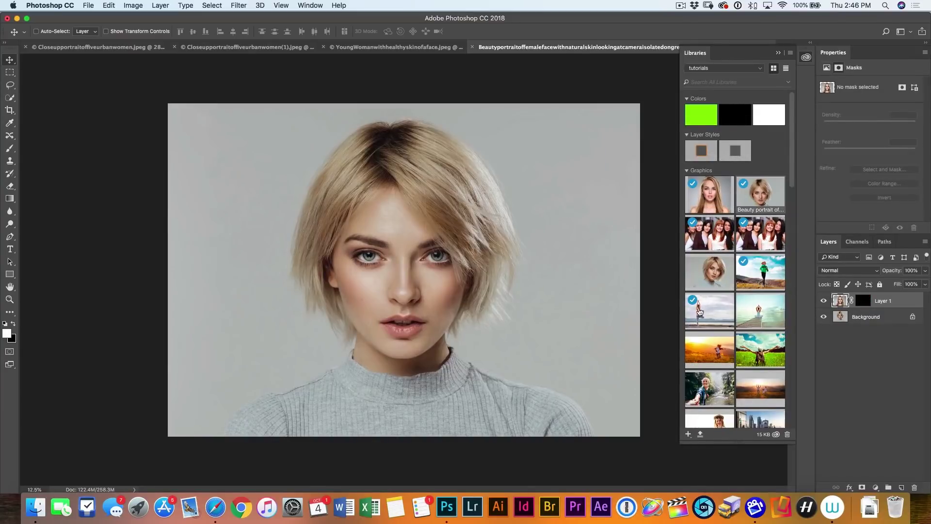
left_click(859, 300)
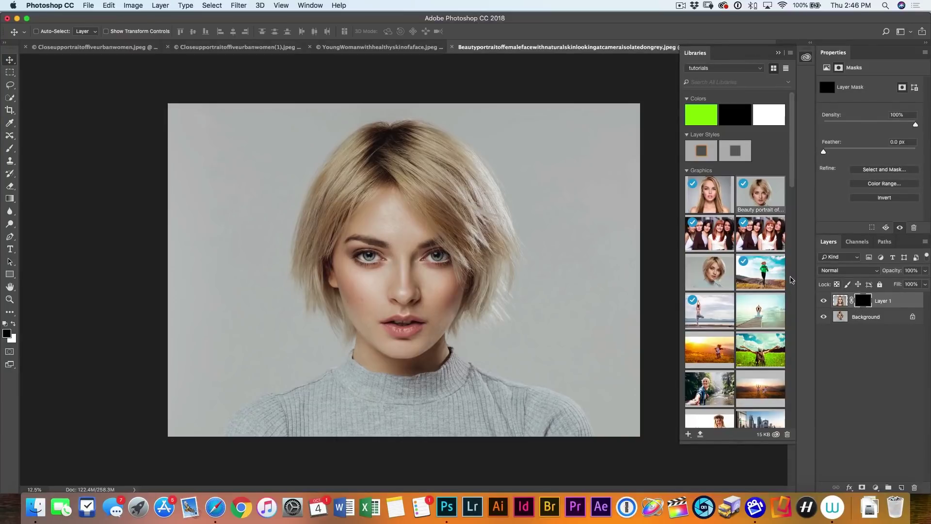
key("b")
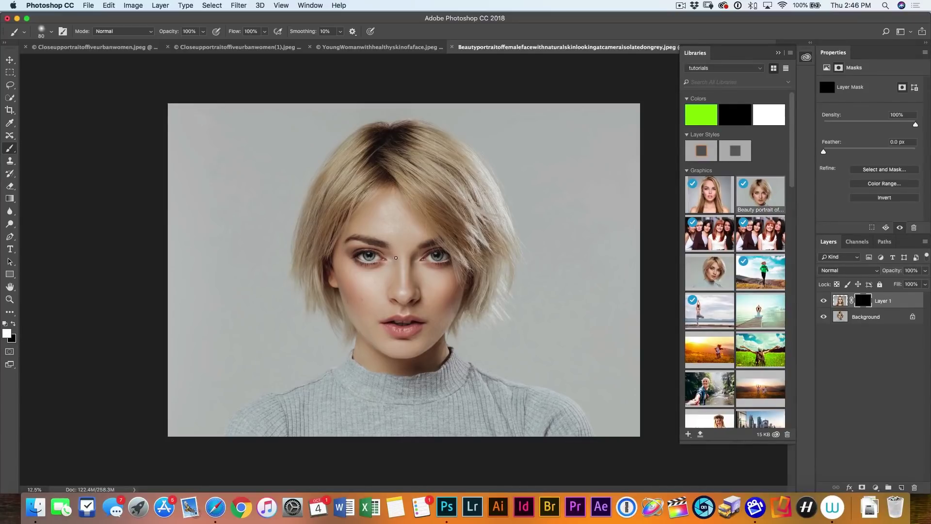
key("bracketright")
key("bracketright")
key("bracketright")
key("bracketright")
key("bracketright")
key("bracketright")
key("bracketright")
key("bracketright")
key("bracketright")
scroll(397, 254, "up", 2)
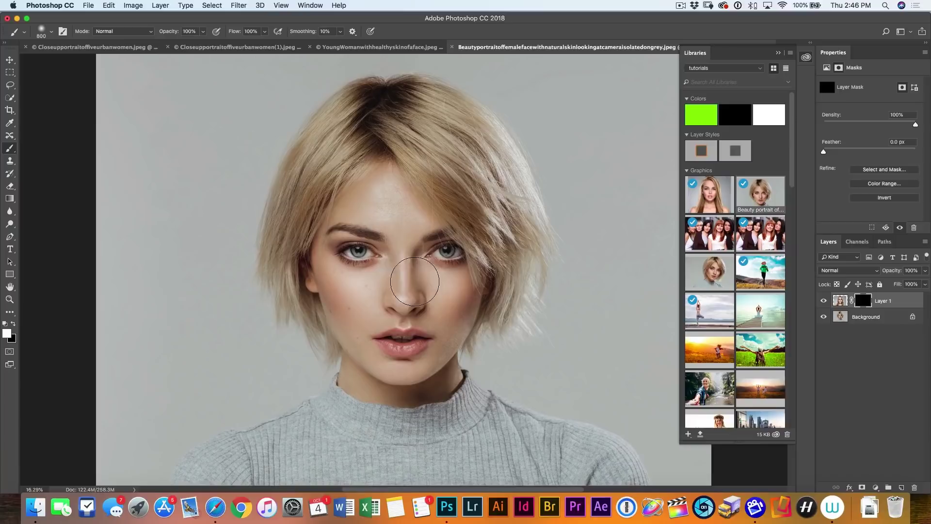
left_click(51, 32)
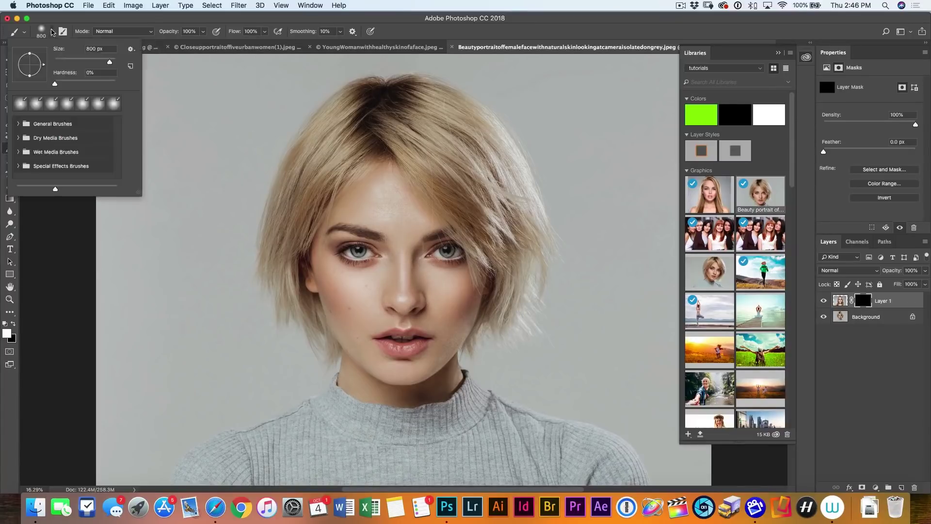
left_click_drag(117, 18, 119, 19)
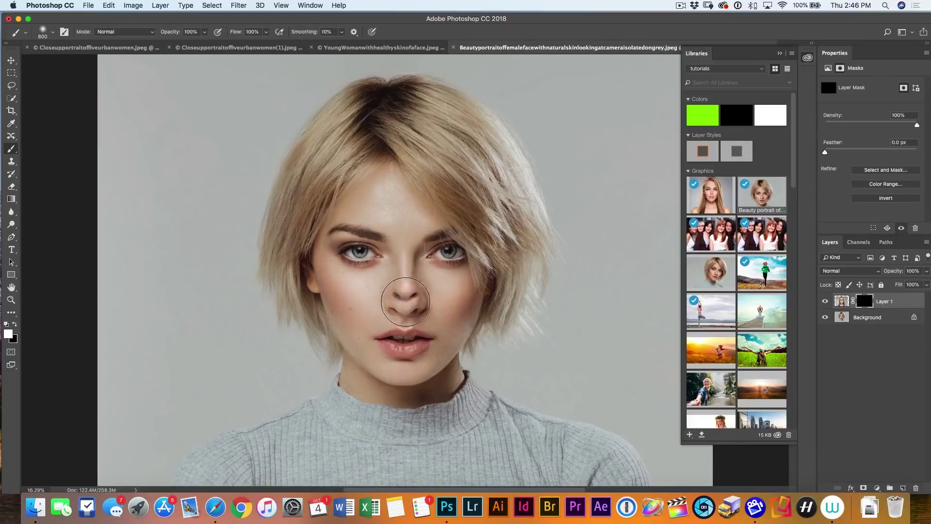
mouse_move(409, 287)
left_mouse_down()
mouse_move(391, 308)
mouse_move(417, 311)
mouse_move(395, 321)
mouse_move(406, 339)
mouse_move(403, 331)
mouse_move(410, 352)
left_mouse_up()
mouse_move(370, 276)
left_mouse_down()
mouse_move(351, 264)
mouse_move(378, 234)
mouse_move(361, 240)
mouse_move(376, 223)
mouse_move(359, 239)
mouse_move(353, 230)
mouse_move(423, 252)
mouse_move(433, 261)
mouse_move(426, 268)
mouse_move(437, 257)
mouse_move(415, 243)
mouse_move(443, 260)
mouse_move(445, 322)
mouse_move(458, 318)
mouse_move(465, 289)
mouse_move(451, 331)
mouse_move(410, 364)
mouse_move(360, 358)
mouse_move(321, 259)
mouse_move(332, 301)
mouse_move(323, 273)
mouse_move(335, 301)
mouse_move(466, 297)
mouse_move(495, 280)
mouse_move(497, 236)
mouse_move(458, 177)
mouse_move(398, 156)
mouse_move(456, 185)
mouse_move(501, 229)
mouse_move(495, 261)
mouse_move(501, 293)
left_mouse_up()
Paint black with a smaller brush along the jaw, neck and hair edges, then disable the mask to compare.
key("x")
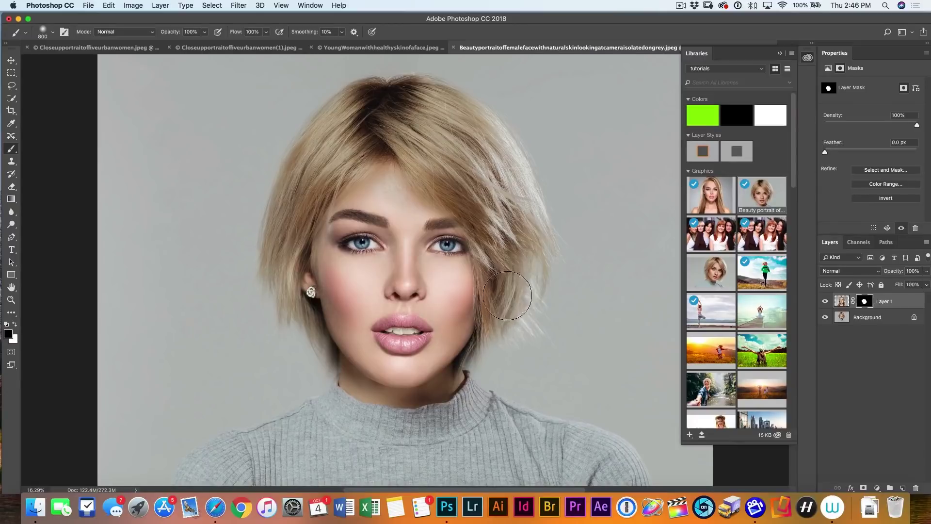
key("bracketleft")
key("bracketleft")
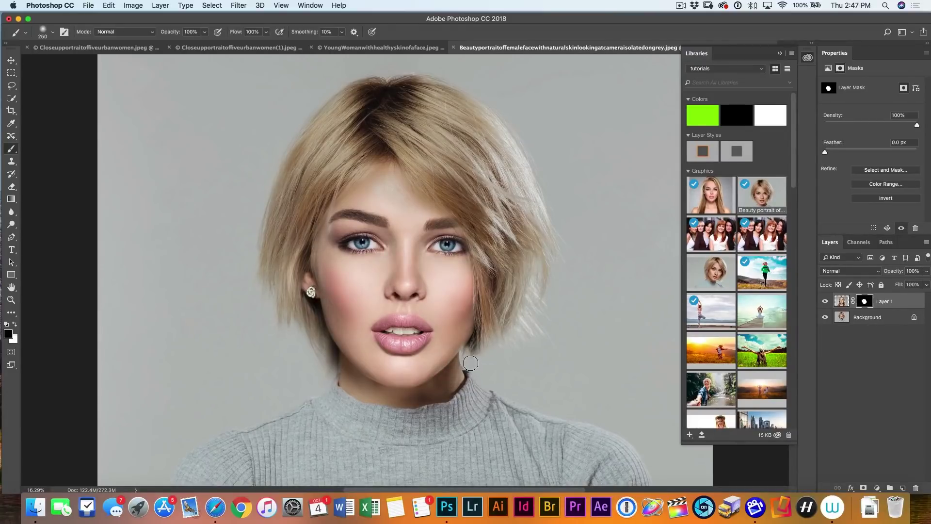
mouse_move(329, 370)
left_mouse_down()
mouse_move(340, 351)
mouse_move(327, 359)
mouse_move(337, 344)
mouse_move(339, 382)
mouse_move(353, 375)
mouse_move(364, 386)
mouse_move(354, 373)
mouse_move(387, 394)
mouse_move(365, 378)
left_mouse_up()
left_click_drag(332, 344, 324, 333)
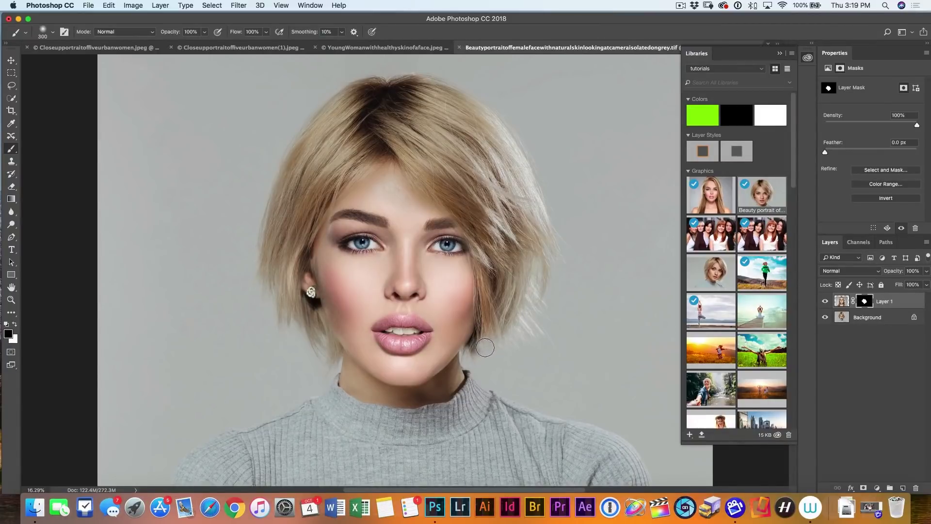
mouse_move(485, 347)
left_mouse_down()
mouse_move(494, 318)
mouse_move(519, 301)
left_mouse_up()
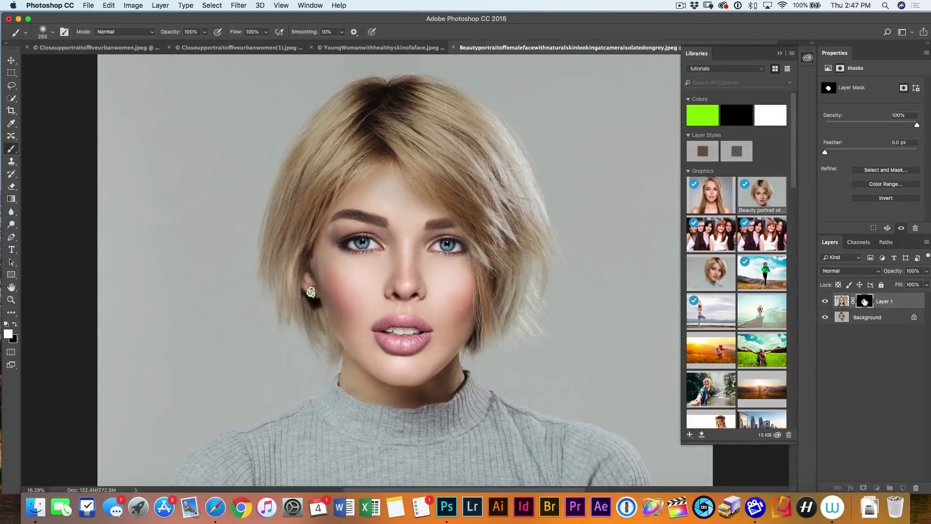
left_click(861, 302, "shift")
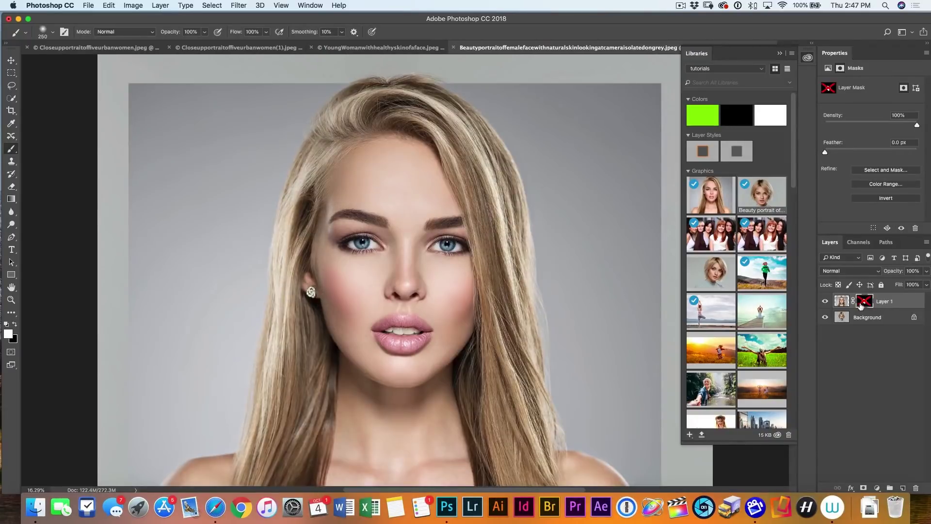